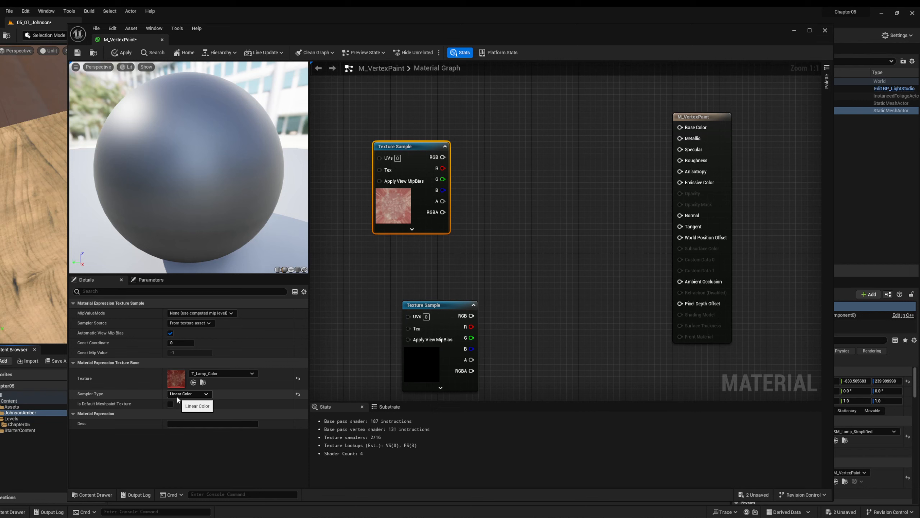
# Select the empty Texture Sample node and move it slightly closer to the material output node.
pyautogui.moveTo(453, 308); pyautogui.dragTo(471, 285)
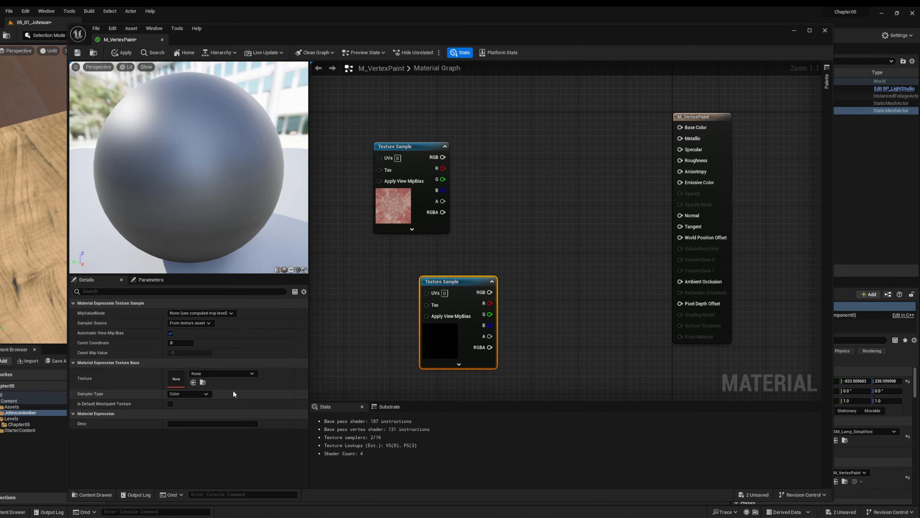
pyautogui.click(212, 375)
pyautogui.write('T')
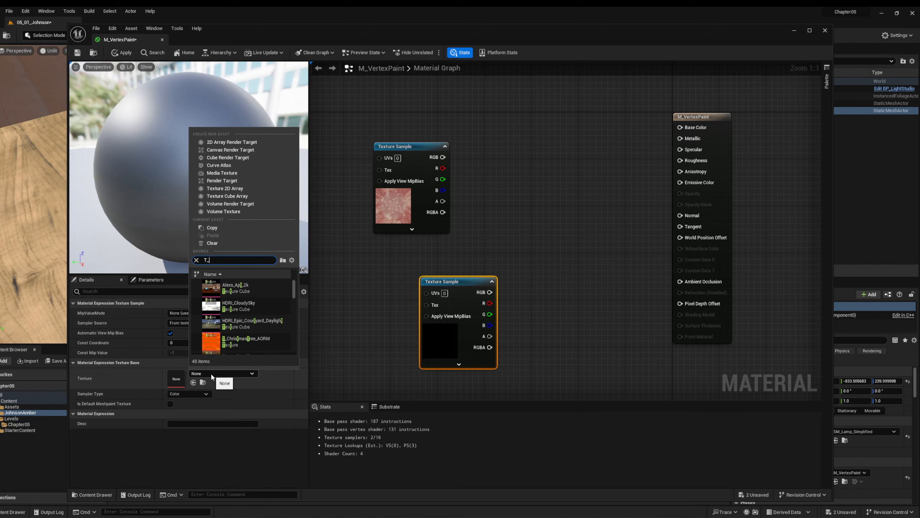
pyautogui.write('_')
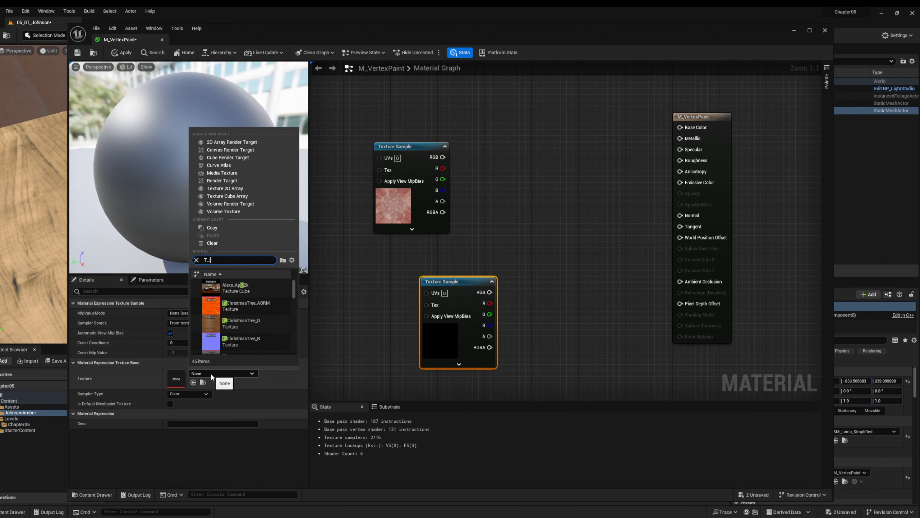
pyautogui.write('a')
pyautogui.write('amp')
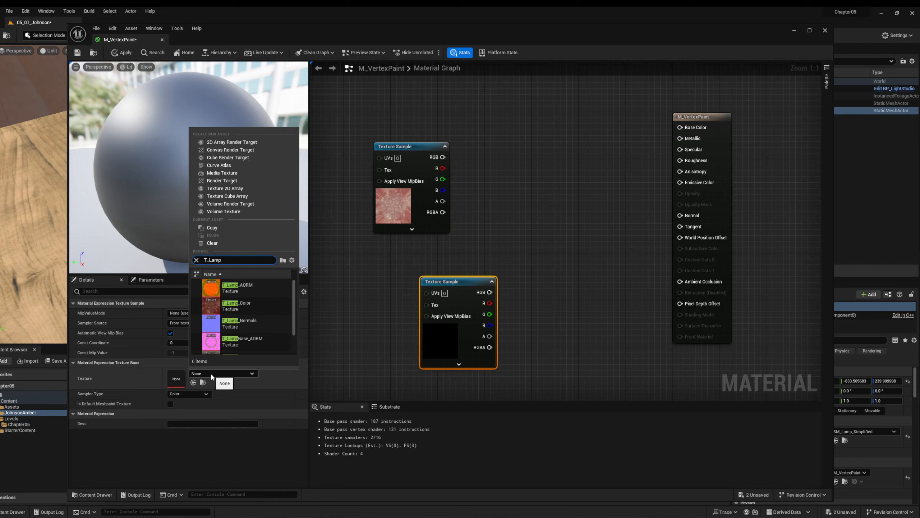
pyautogui.write('_')
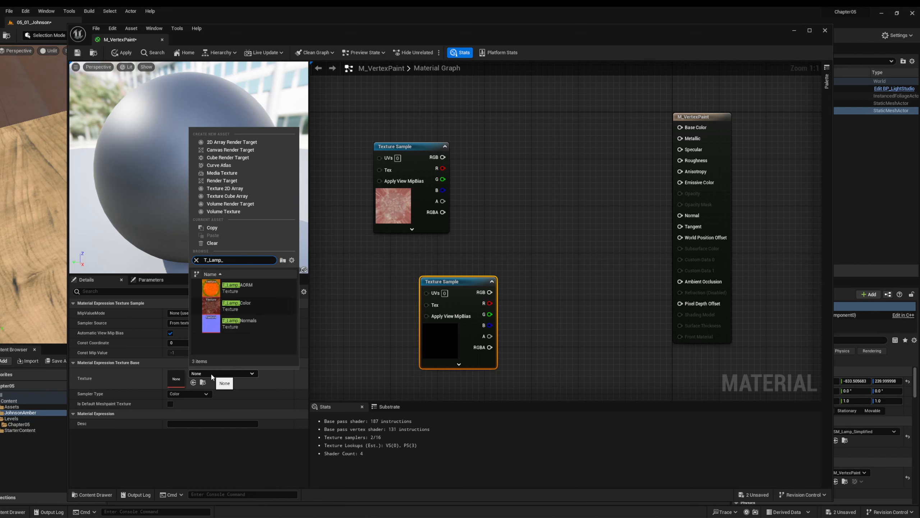
pyautogui.write('B')
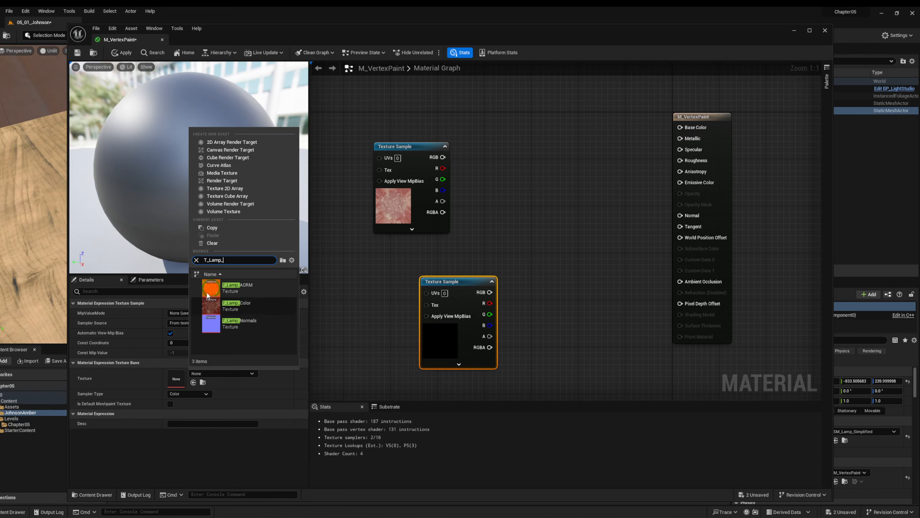
pyautogui.press('Escape')
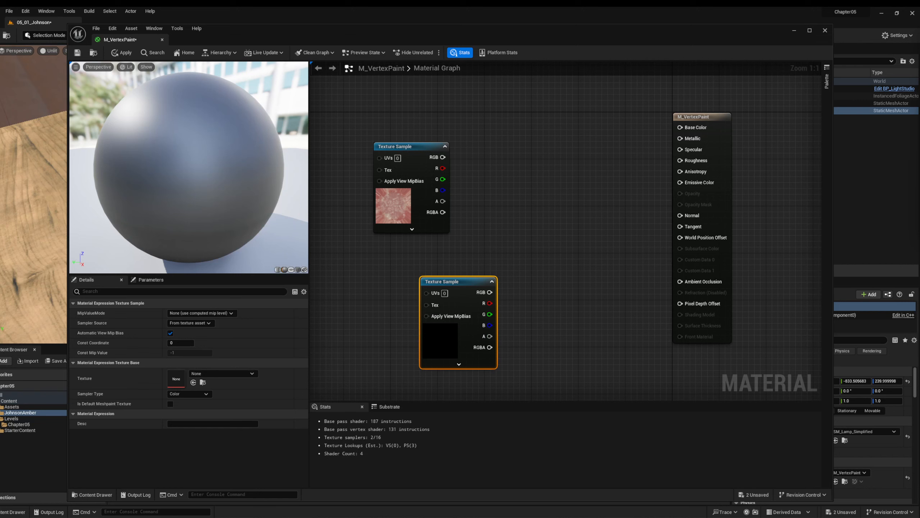
# Assign the T_LampBase_Color texture to the empty Texture Sample node.
pyautogui.click(216, 375)
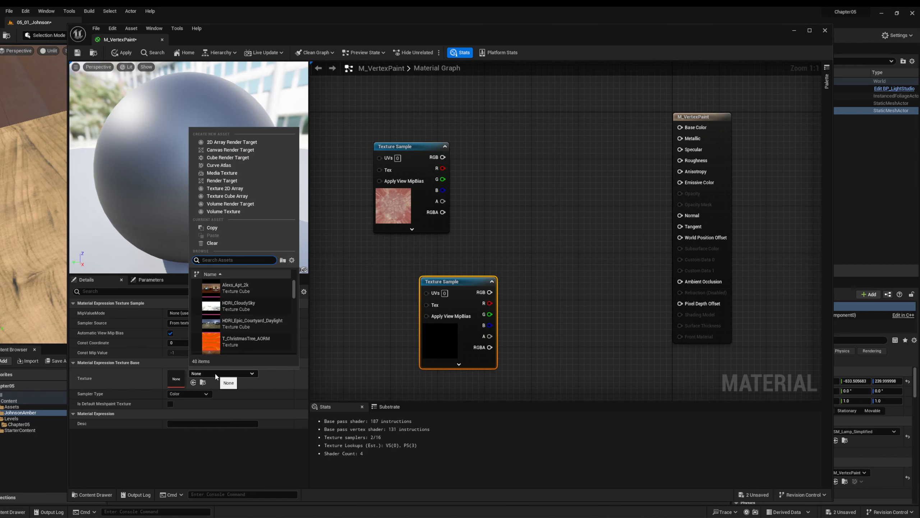
pyautogui.write('Lamp')
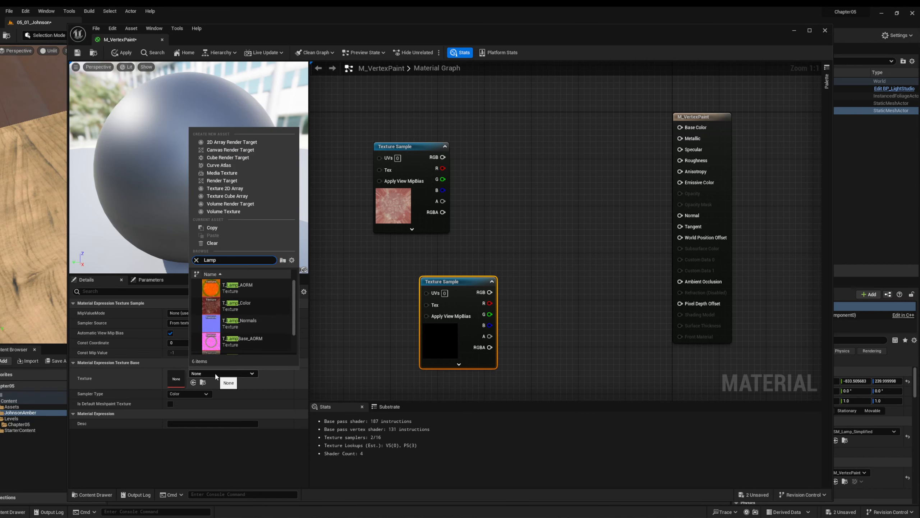
pyautogui.scroll(-2, 248, 326)
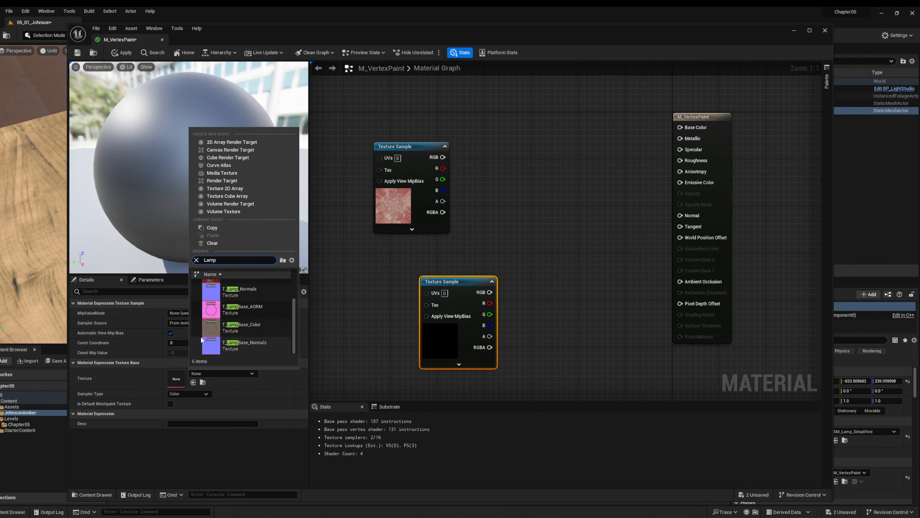
pyautogui.click(241, 324)
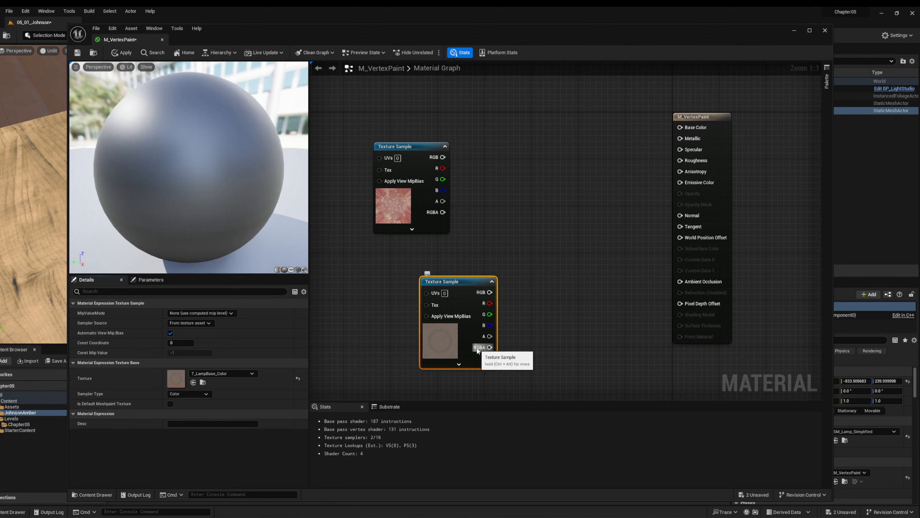
# Set the sampler type of the T_LampBase_Color Texture Sample to Linear Color.
pyautogui.moveTo(461, 287); pyautogui.dragTo(460, 299)
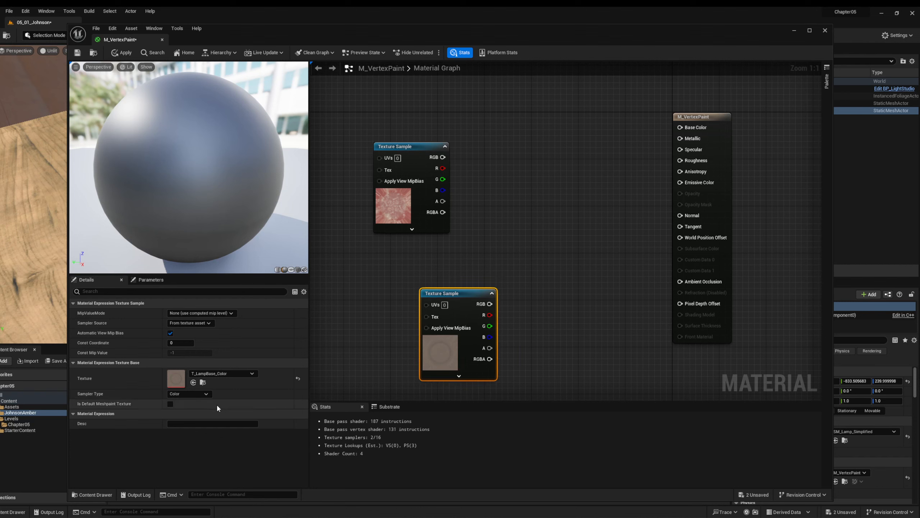
pyautogui.click(187, 394)
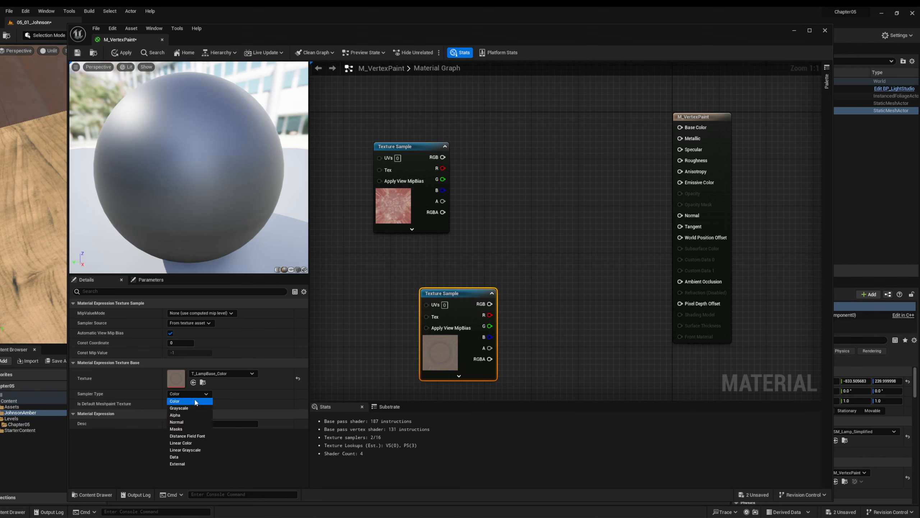
pyautogui.click(187, 442)
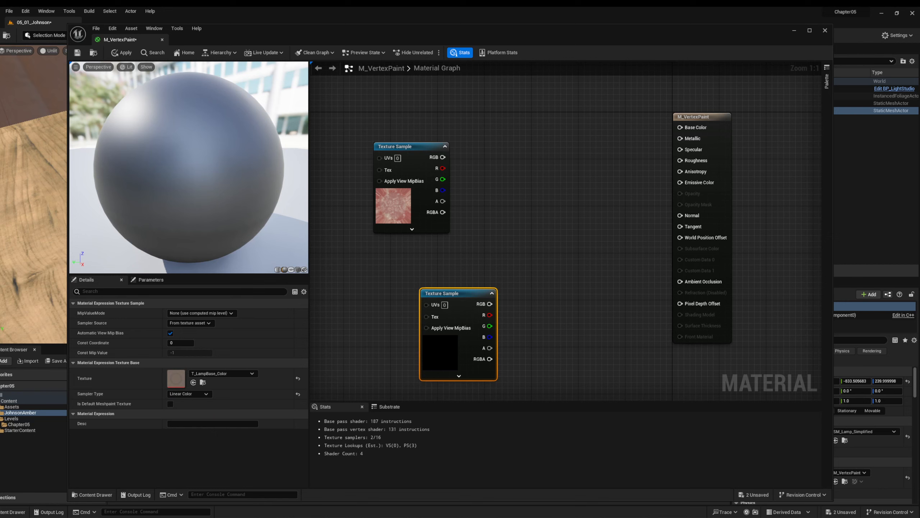
# Place the T_LampBase_Color node beneath the T_Lamp_Color node and shift both farther from the material output node.
pyautogui.moveTo(451, 292); pyautogui.dragTo(421, 266)
pyautogui.moveTo(350, 127); pyautogui.dragTo(493, 323)
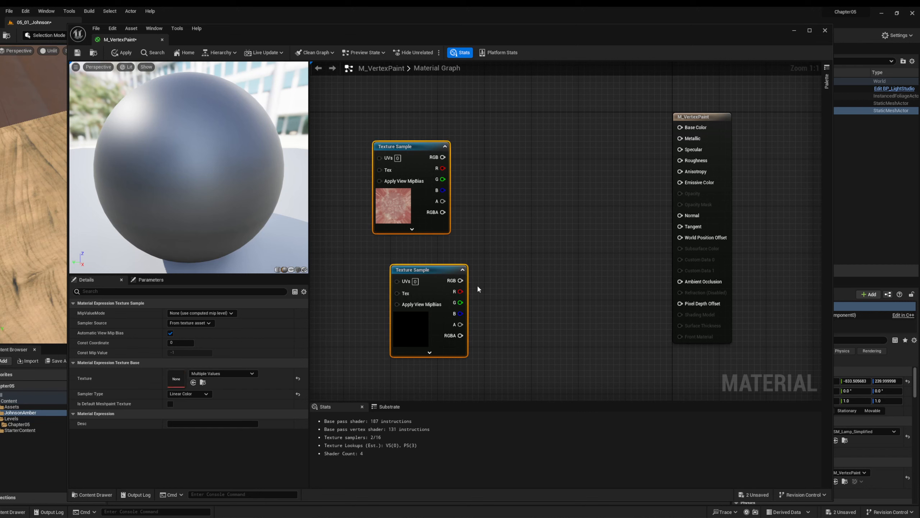
pyautogui.moveTo(406, 146); pyautogui.dragTo(365, 134)
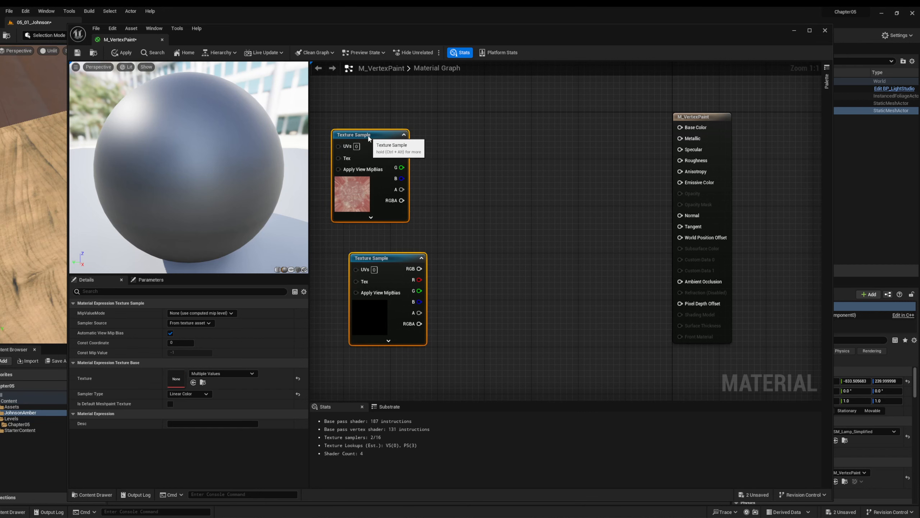
pyautogui.click(377, 257)
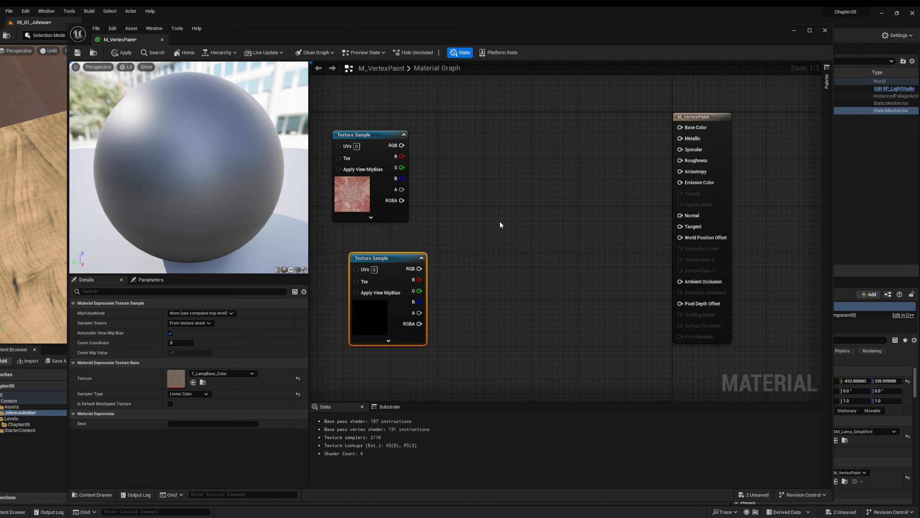
# Add a Lerp node between the Texture Sample nodes and the material output node.
pyautogui.click(493, 206)
pyautogui.click(370, 320)
pyautogui.click(496, 167)
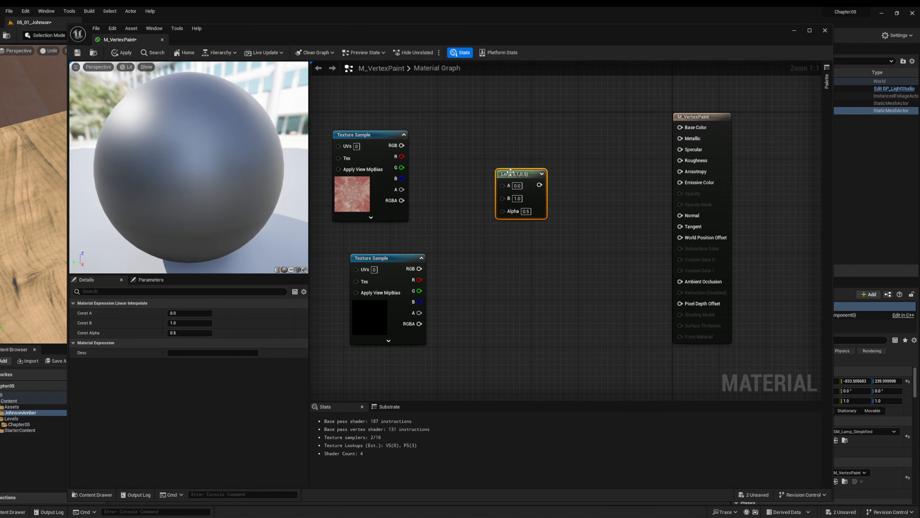
pyautogui.moveTo(507, 173); pyautogui.dragTo(492, 146)
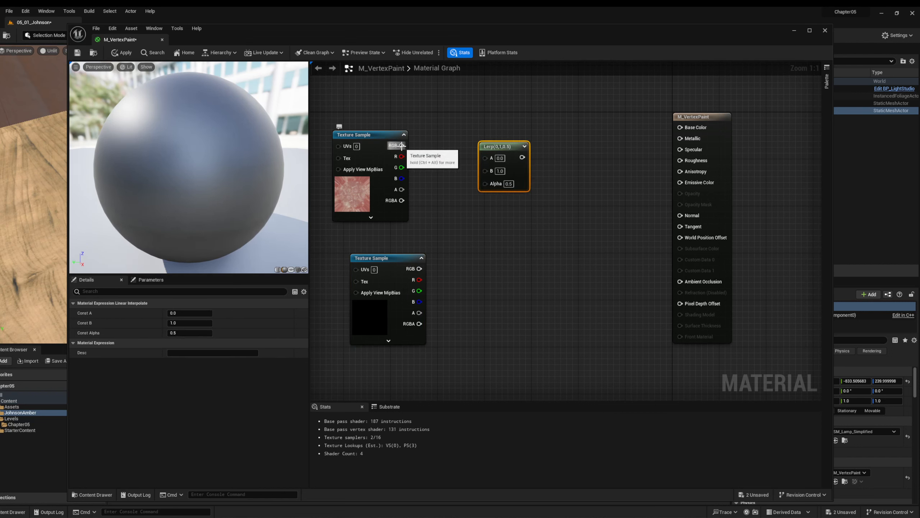
# Connect the T_Lamp_Color RGB output to the Lerp's A input and the T_LampBase_Color RGB output to B.
pyautogui.moveTo(401, 145); pyautogui.dragTo(486, 158)
pyautogui.moveTo(418, 269); pyautogui.dragTo(487, 168)
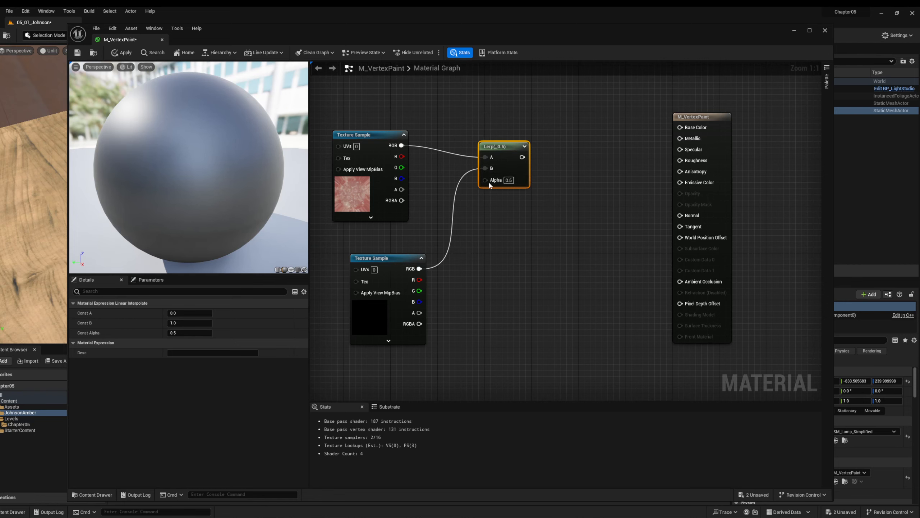
pyautogui.moveTo(498, 152); pyautogui.dragTo(527, 164)
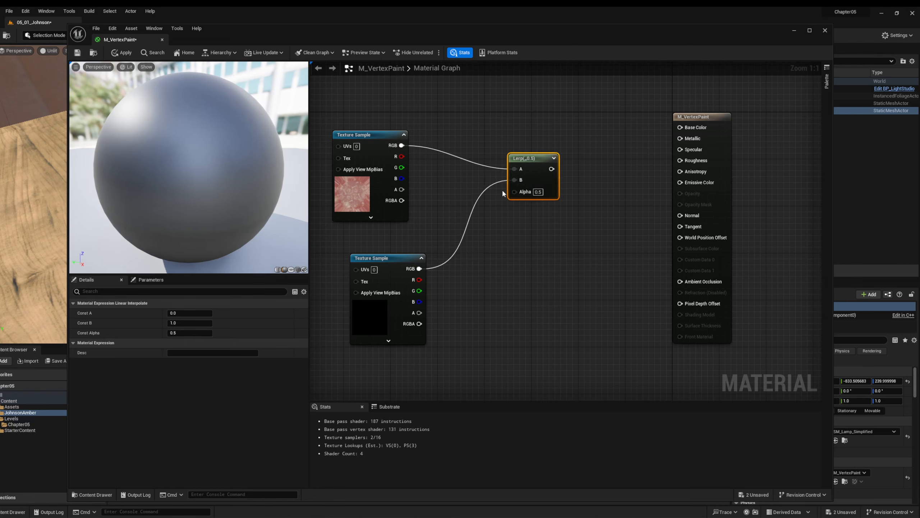
# Add a Vertex Color node below the Lerp and connect its red output to the Lerp's Alpha input.
pyautogui.rightClick(477, 241)
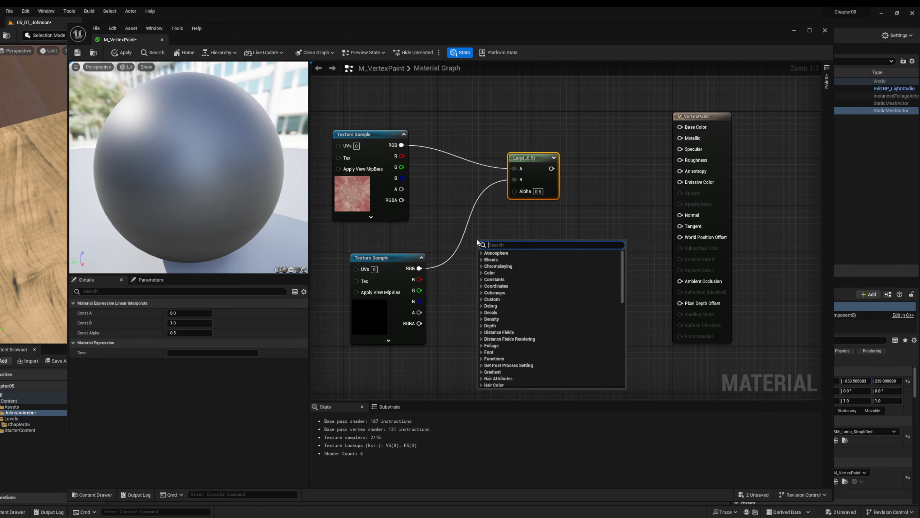
pyautogui.write('ver')
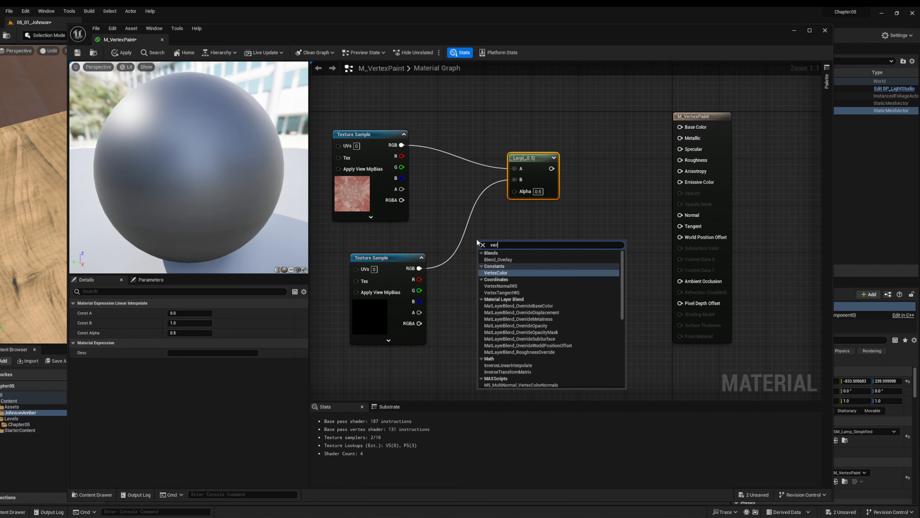
pyautogui.click(500, 272)
pyautogui.moveTo(388, 258); pyautogui.dragTo(370, 233)
pyautogui.moveTo(492, 251); pyautogui.dragTo(429, 262)
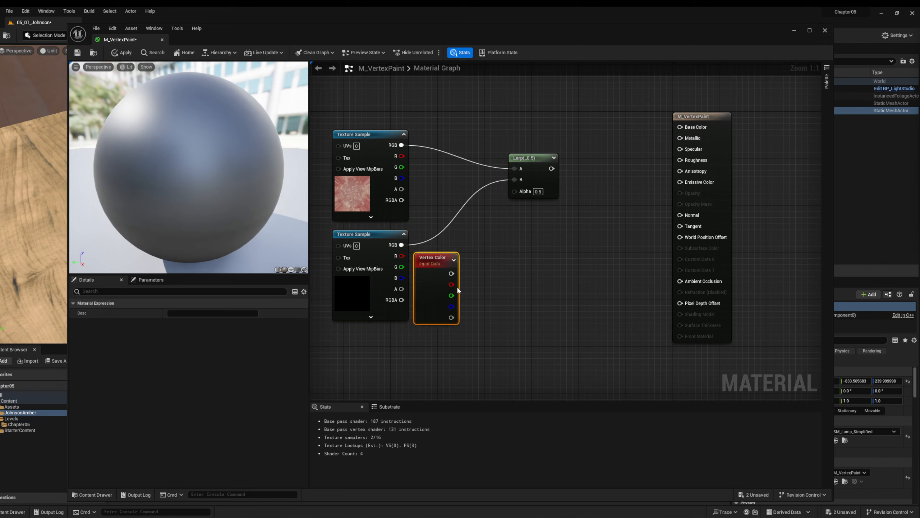
pyautogui.moveTo(453, 284); pyautogui.dragTo(514, 191)
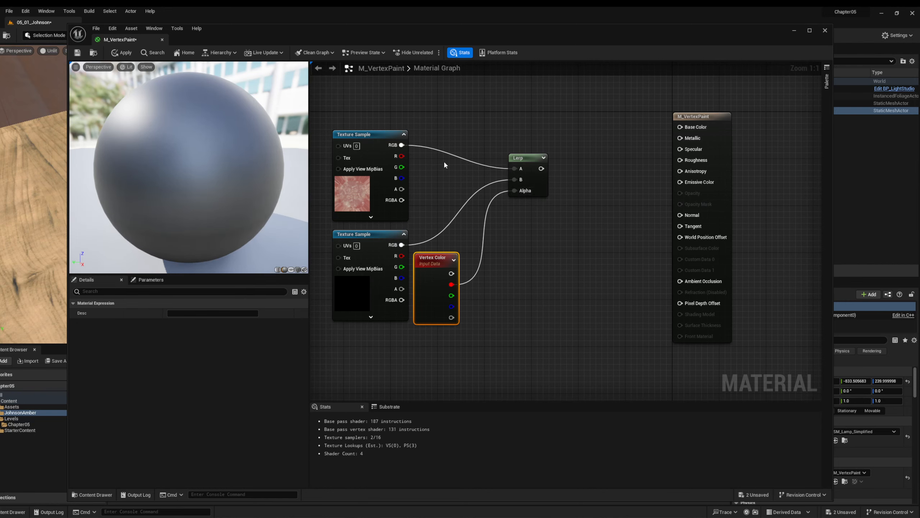
# Rearrange the graph by moving both Texture Sample nodes up and the Vertex Color node slightly down.
pyautogui.moveTo(351, 130); pyautogui.dragTo(351, 89)
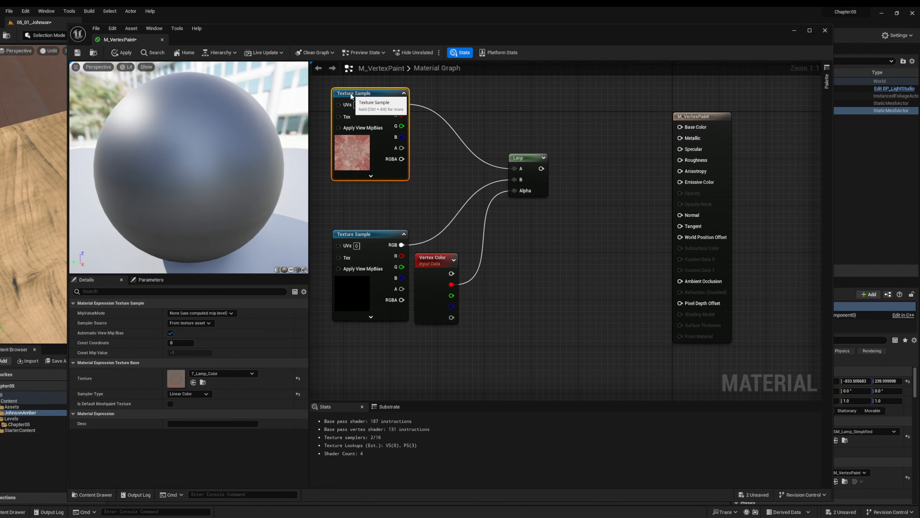
pyautogui.moveTo(381, 246); pyautogui.dragTo(376, 206)
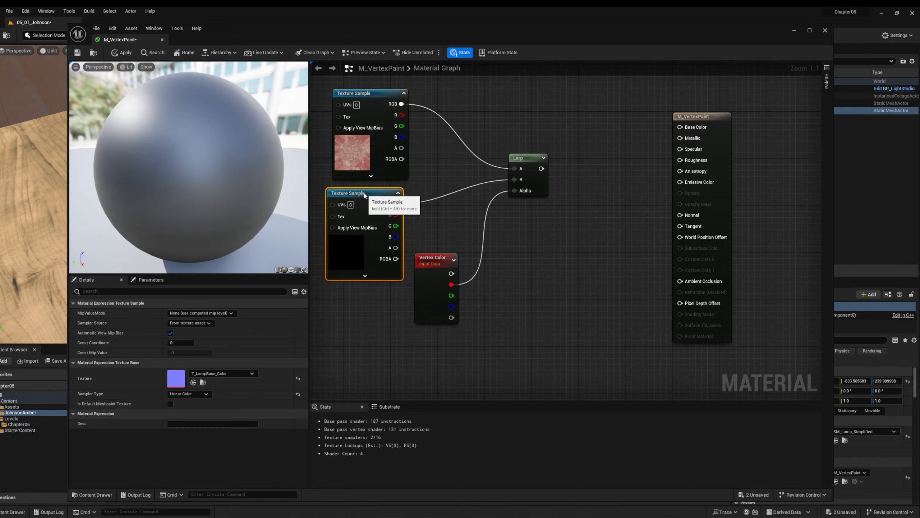
pyautogui.moveTo(421, 269)
pyautogui.mouseDown()
pyautogui.moveTo(450, 280)
pyautogui.moveTo(428, 280)
pyautogui.mouseUp()
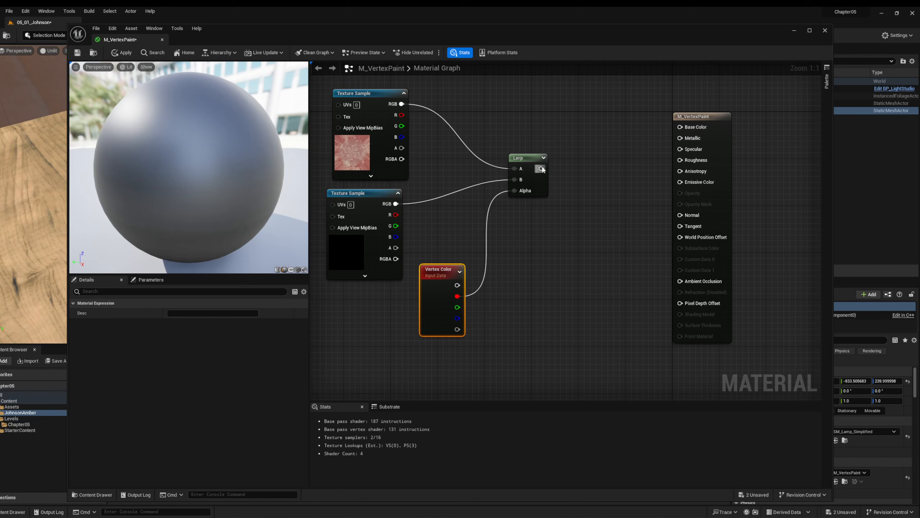
# Connect the Lerp output to the material's Base Color and move the Lerp up beside the T_Lamp_Color node.
pyautogui.moveTo(542, 168); pyautogui.dragTo(681, 130)
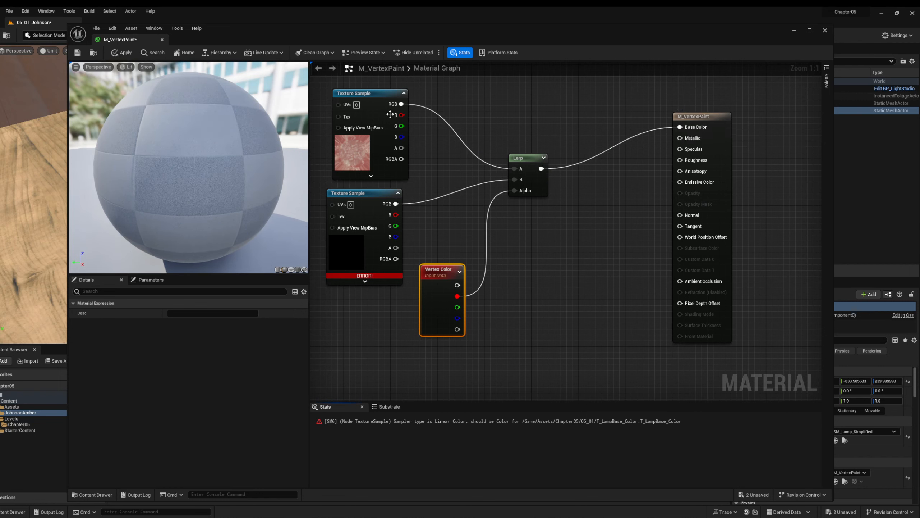
pyautogui.moveTo(519, 158); pyautogui.dragTo(502, 99)
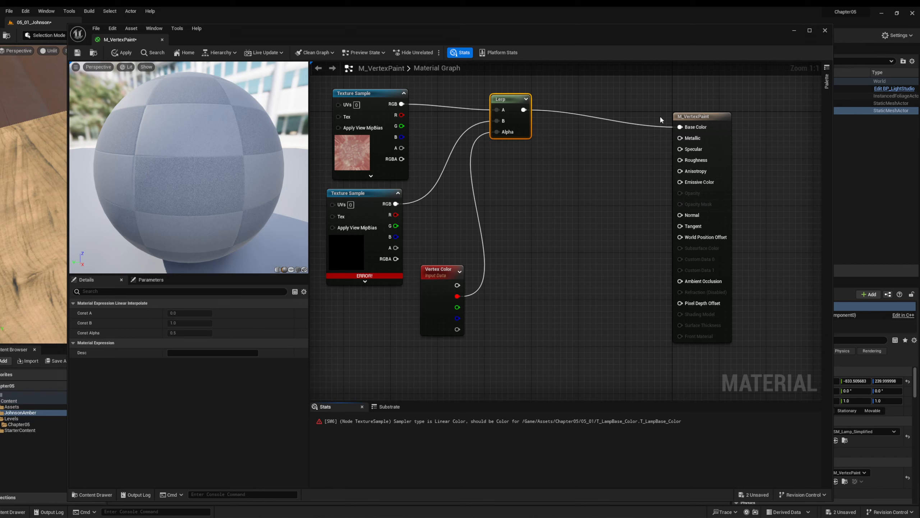
pyautogui.click(690, 116)
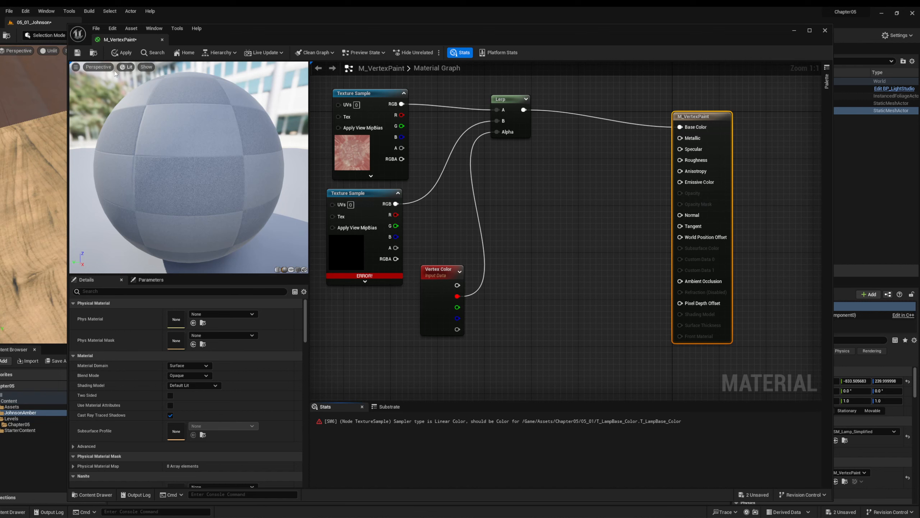
# Try to save the M_VertexPaint material.
pyautogui.click(77, 52)
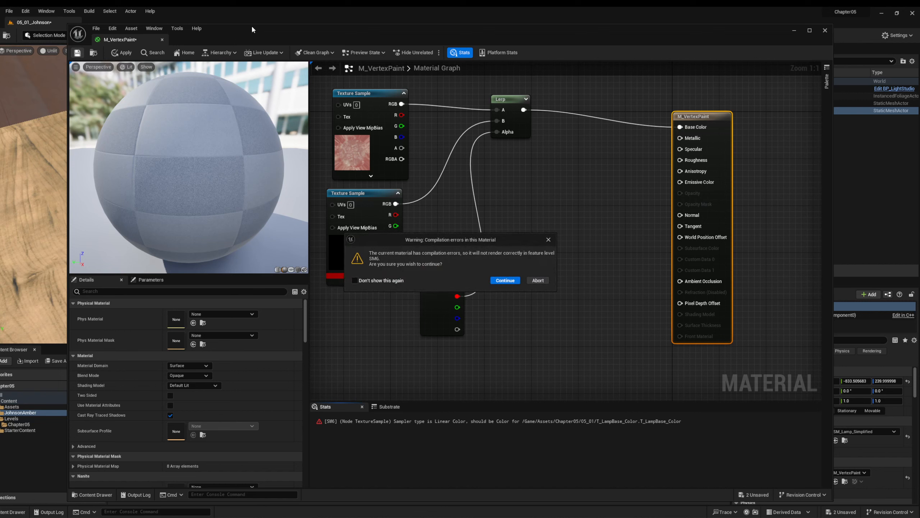
pyautogui.click(538, 281)
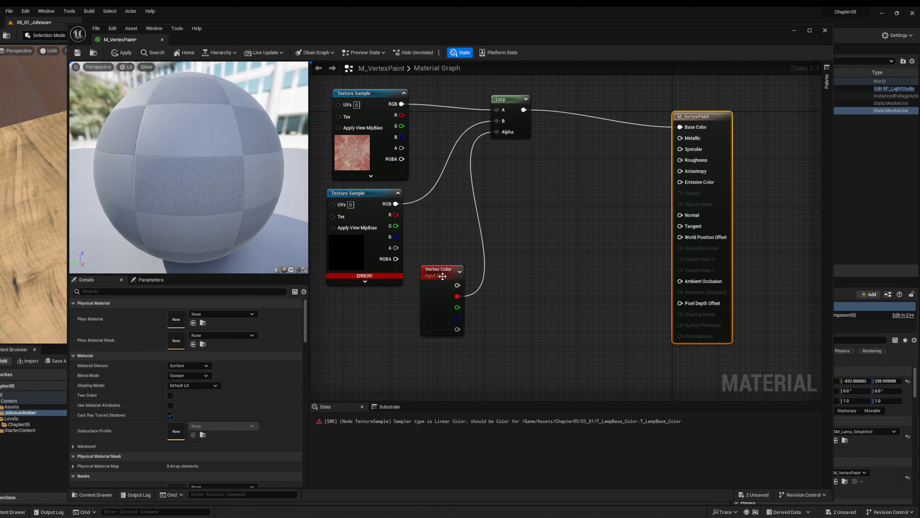
# Expand the T_LampBase_Color Texture Sample node and examine the details of its error.
pyautogui.click(367, 246)
pyautogui.click(363, 282)
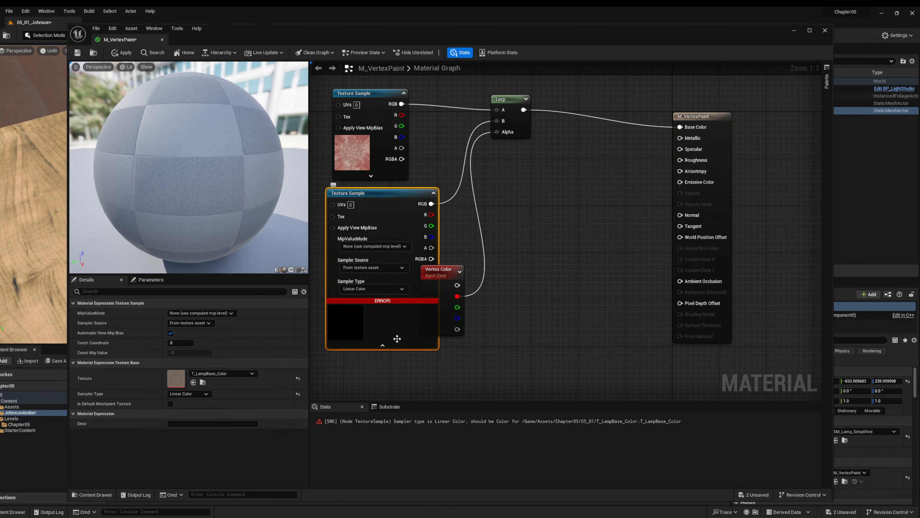
pyautogui.moveTo(377, 302)
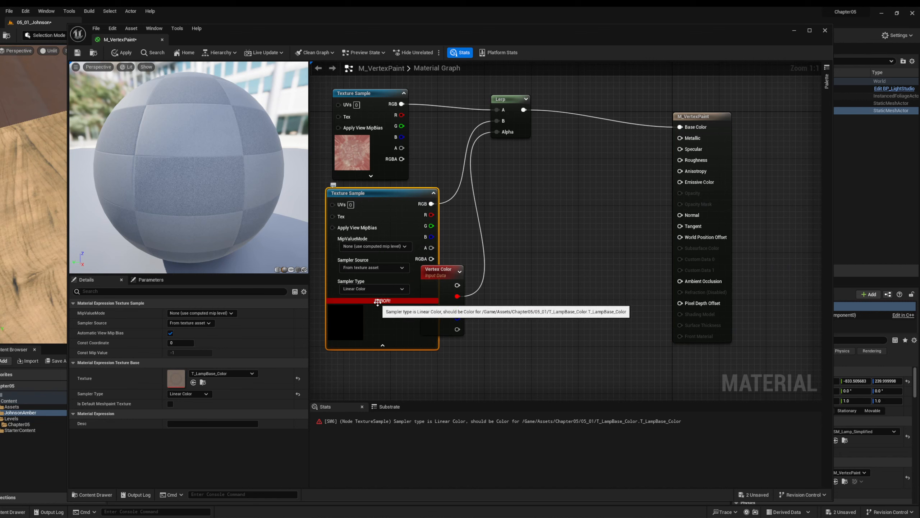
# Set the T_LampBase_Color Texture Sample's sampler type to Color and save the M_VertexPaint material.
pyautogui.click(205, 394)
pyautogui.click(193, 400)
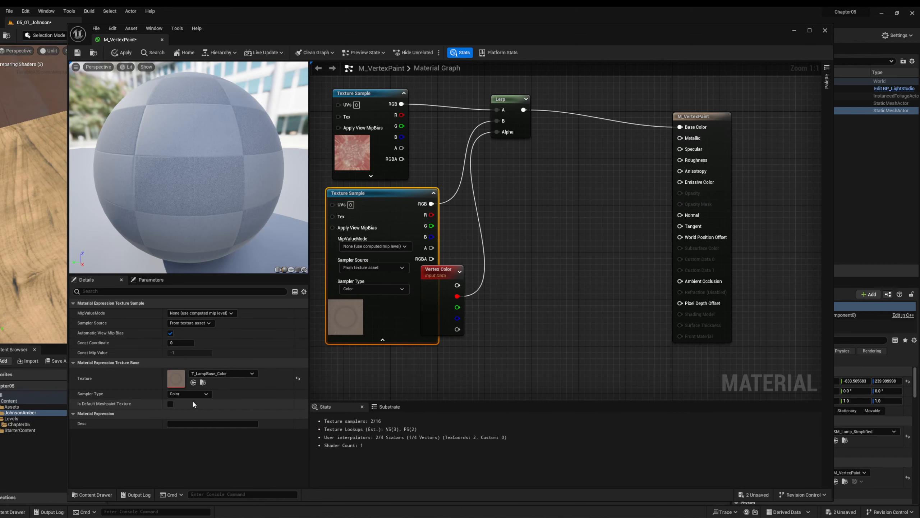
pyautogui.moveTo(203, 160); pyautogui.dragTo(182, 163)
pyautogui.click(692, 116)
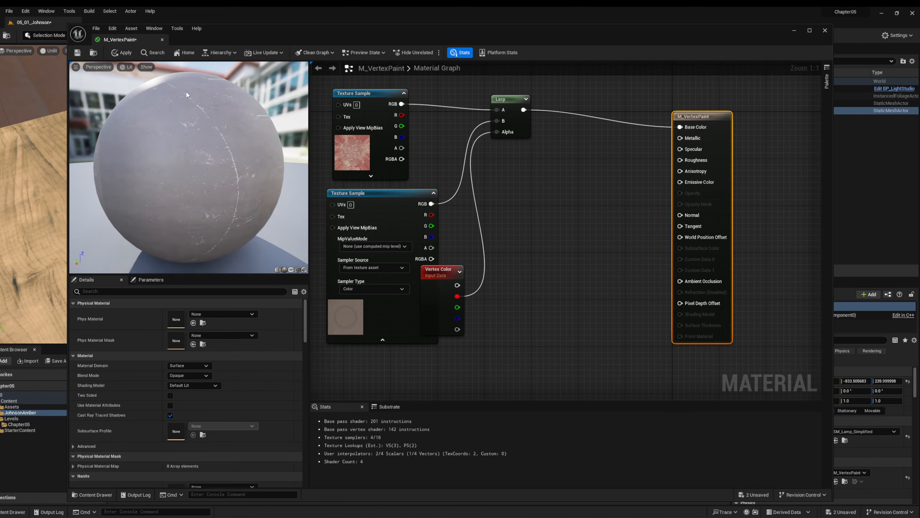
pyautogui.click(78, 52)
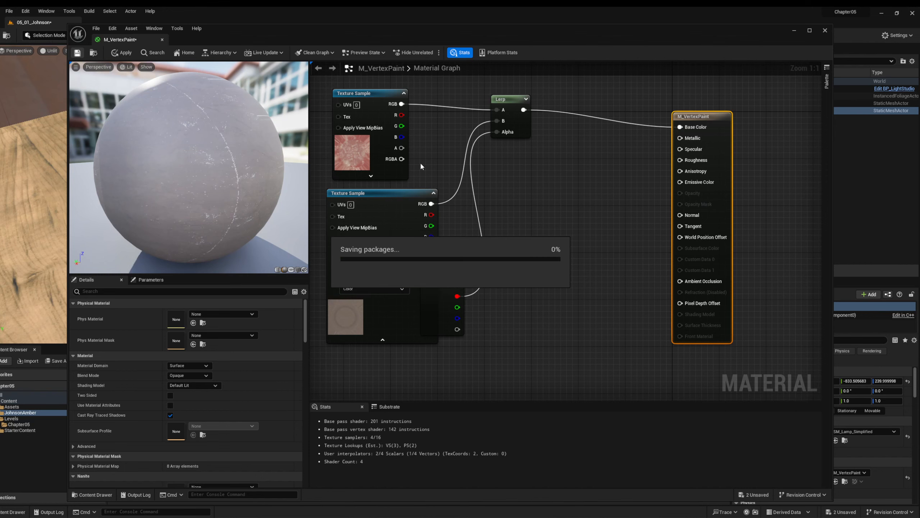
# Move the Vertex Color node clear of the Texture Sample node and close the material editor, applying the changes to the original material.
pyautogui.moveTo(432, 271); pyautogui.dragTo(467, 265)
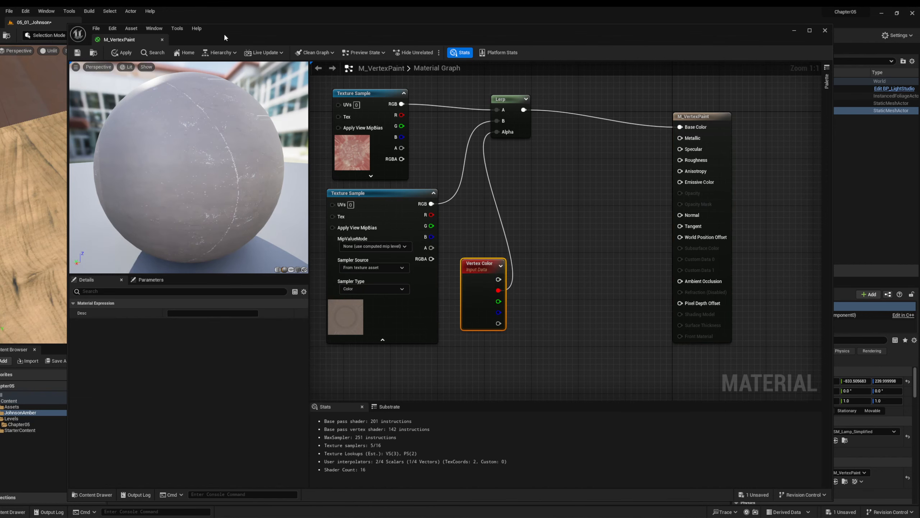
pyautogui.moveTo(234, 34); pyautogui.dragTo(324, 279)
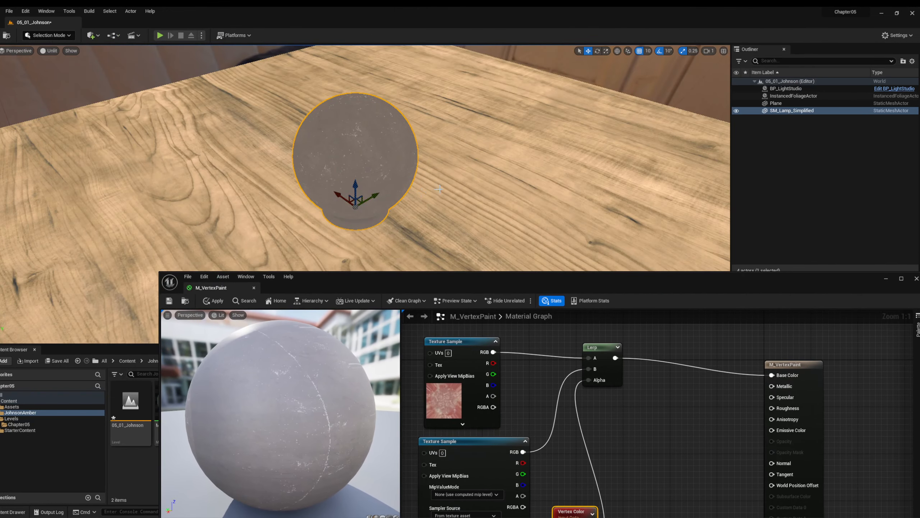
pyautogui.scroll(3, 378, 191)
pyautogui.press('f')
pyautogui.moveTo(335, 171); pyautogui.dragTo(292, 167, button='right')
pyautogui.scroll(-3, 325, 172)
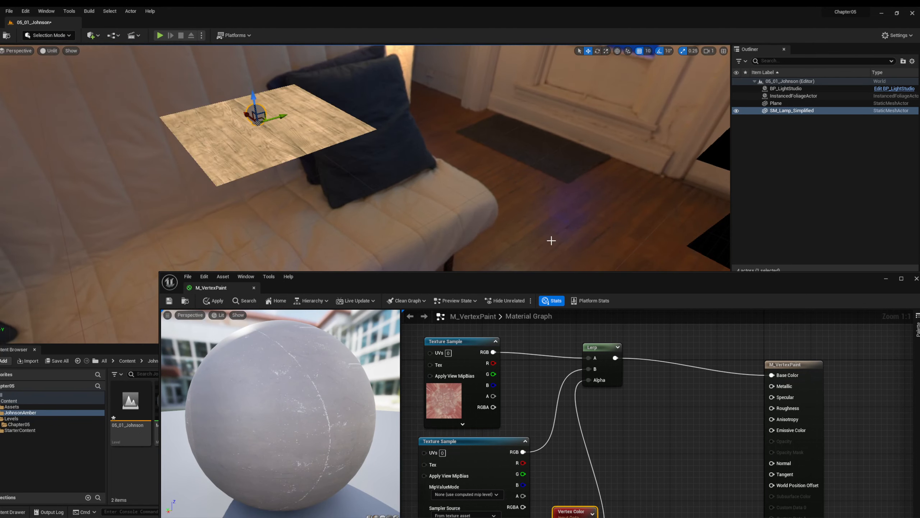
pyautogui.moveTo(804, 282); pyautogui.dragTo(597, 284)
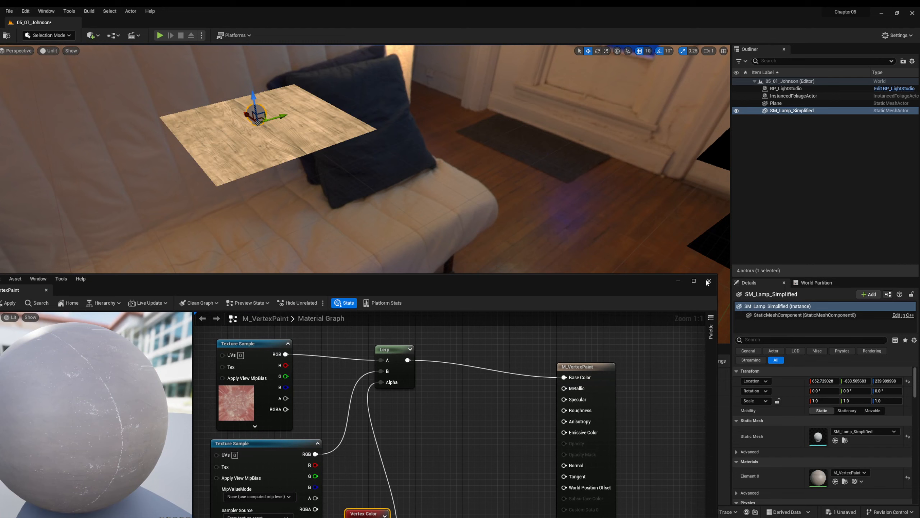
pyautogui.click(709, 280)
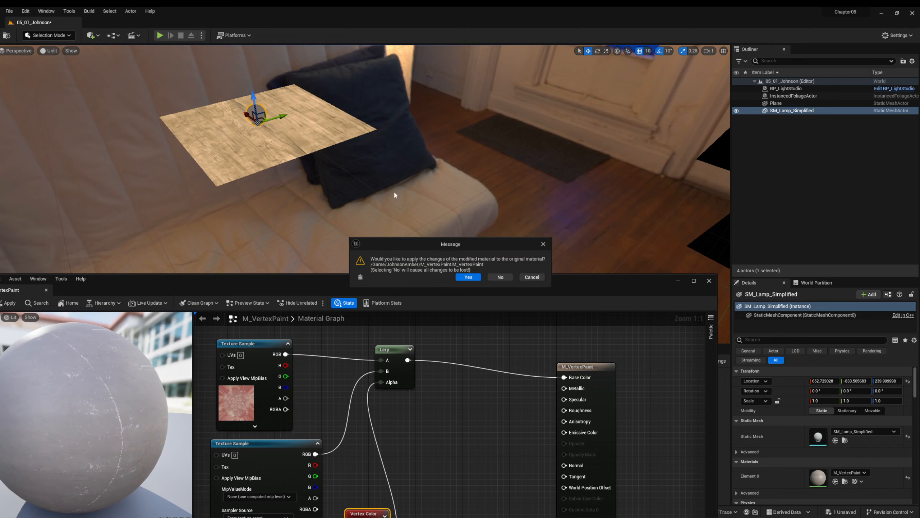
pyautogui.click(467, 278)
# Examine how the material looks on the lamp standing on the wooden table.
pyautogui.moveTo(282, 137); pyautogui.dragTo(333, 139, button='right')
pyautogui.moveTo(333, 139); pyautogui.dragTo(290, 124, button='middle')
pyautogui.moveTo(333, 152); pyautogui.dragTo(268, 142, button='right')
pyautogui.scroll(4, 365, 194)
pyautogui.moveTo(366, 193); pyautogui.dragTo(362, 165, button='right')
pyautogui.press('w')
pyautogui.press('s')
pyautogui.press('w')
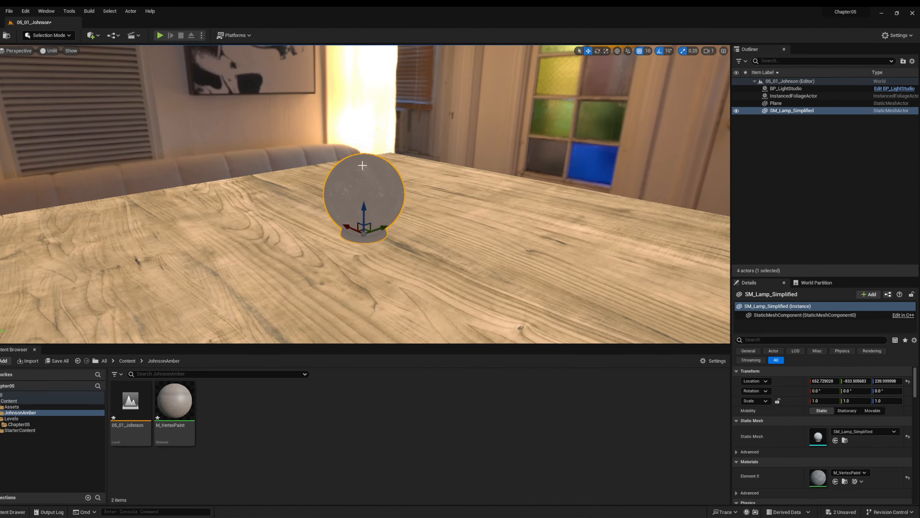
# Lower the viewport camera speed to 0.033 for close-up navigation around the lamp.
pyautogui.click(714, 53)
pyautogui.moveTo(738, 69); pyautogui.dragTo(697, 69)
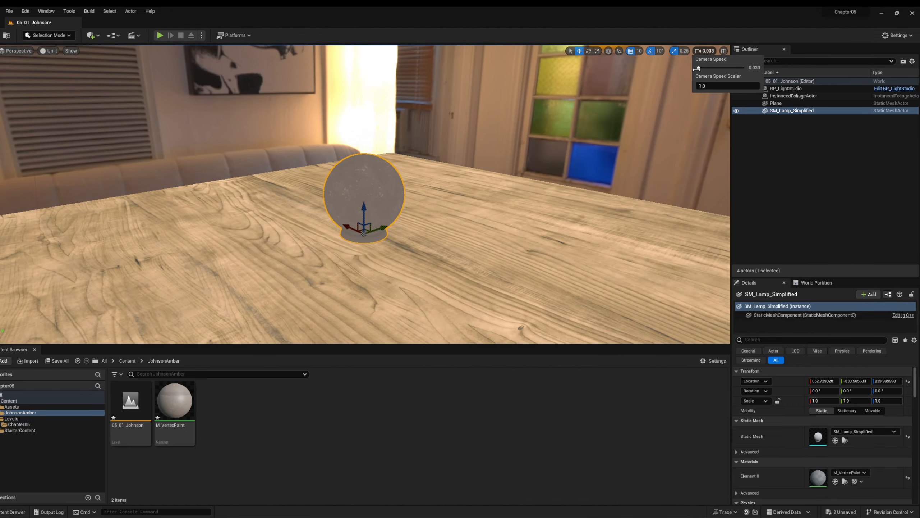
pyautogui.click(703, 86)
pyautogui.moveTo(507, 164); pyautogui.dragTo(501, 180, button='right')
pyautogui.press('w')
pyautogui.press('a')
pyautogui.moveTo(535, 147); pyautogui.dragTo(628, 175, button='right')
pyautogui.press('s')
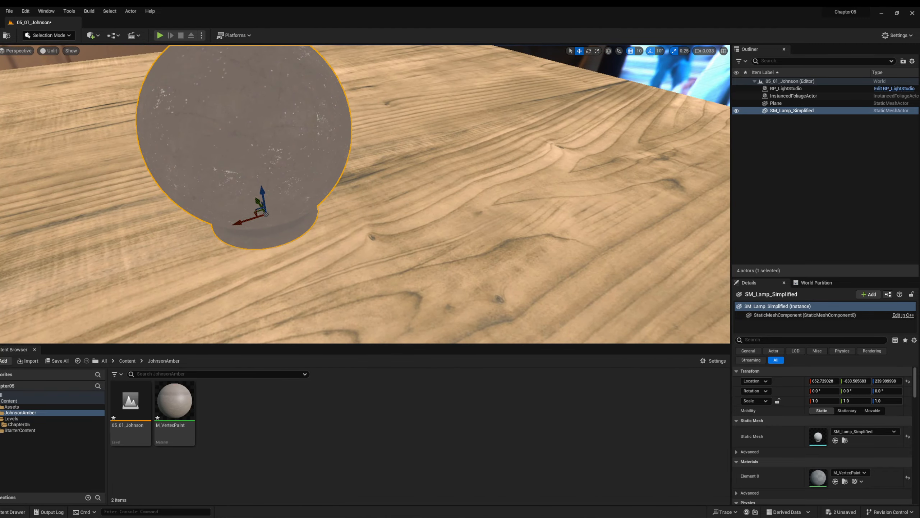
# Reopen the M_VertexPaint material and move the Texture Sample, Vertex Color and Lerp nodes farther away from the material output node.
pyautogui.doubleClick(174, 400)
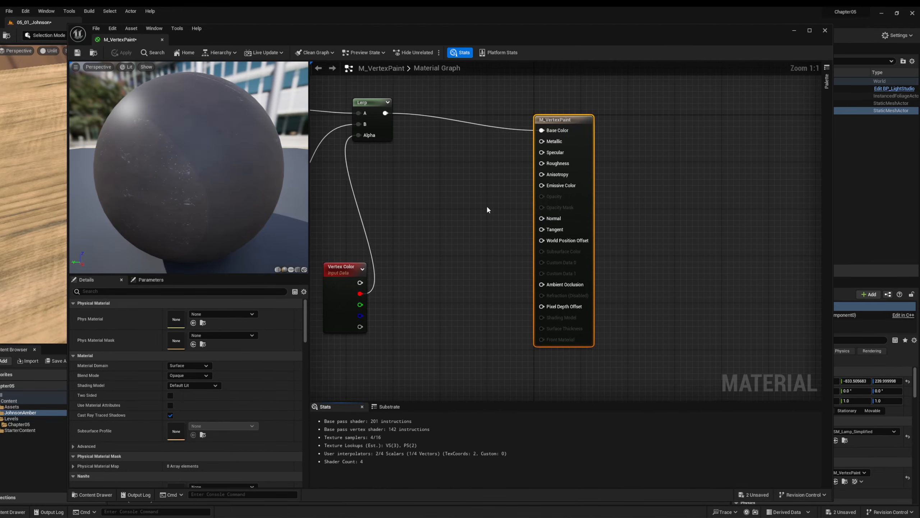
pyautogui.moveTo(473, 248); pyautogui.dragTo(733, 255, button='right')
pyautogui.moveTo(436, 107); pyautogui.dragTo(649, 334)
pyautogui.moveTo(623, 296); pyautogui.dragTo(481, 250)
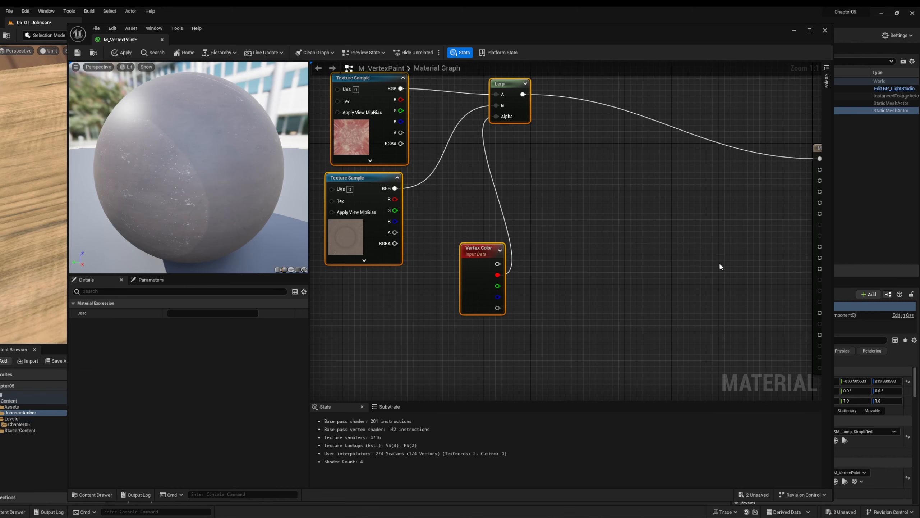
pyautogui.click(657, 262)
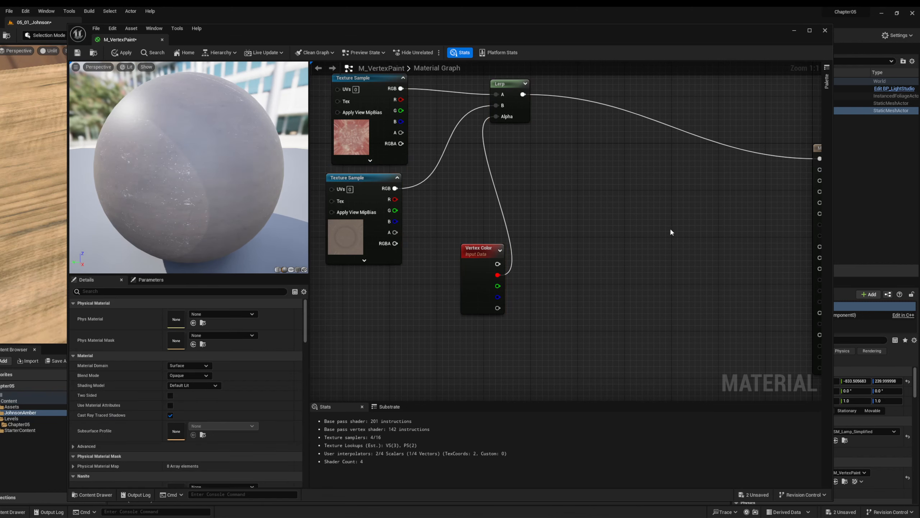
pyautogui.moveTo(681, 223); pyautogui.dragTo(590, 160, button='right')
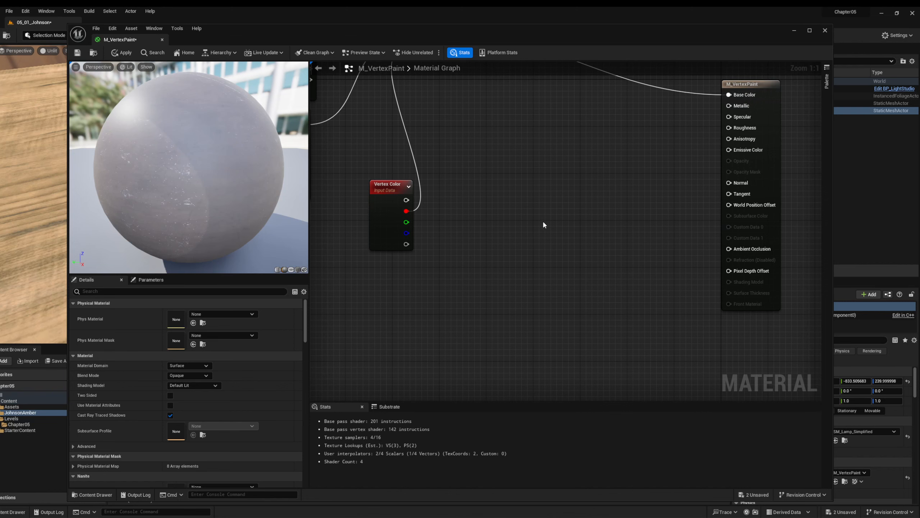
pyautogui.moveTo(544, 225); pyautogui.dragTo(623, 317, button='right')
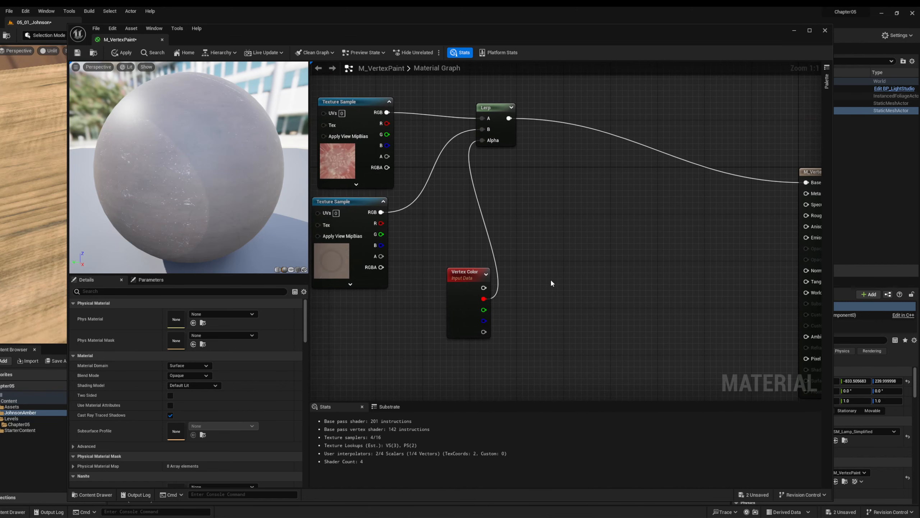
# Add two Constant nodes and a second Lerp node between the first Lerp and the material output.
pyautogui.click(589, 197)
pyautogui.click(580, 229)
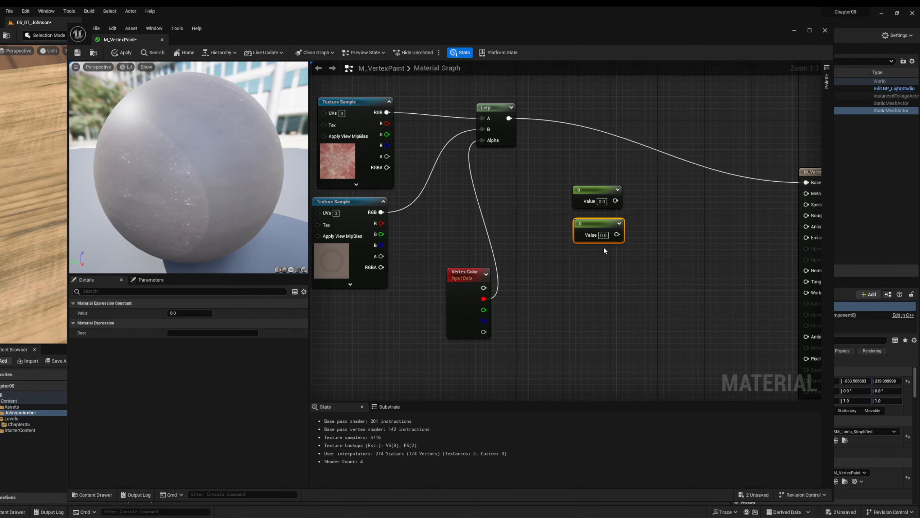
pyautogui.press('l')
pyautogui.click(666, 204)
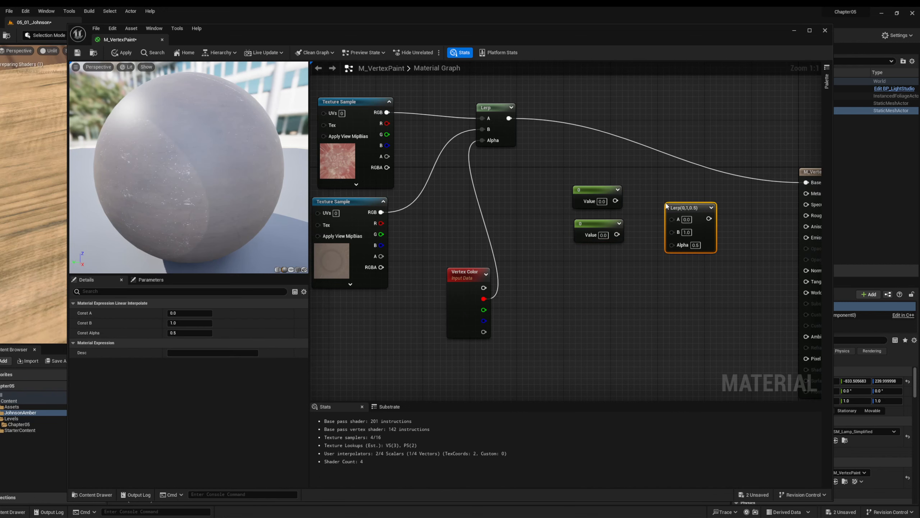
pyautogui.moveTo(685, 204); pyautogui.dragTo(671, 189)
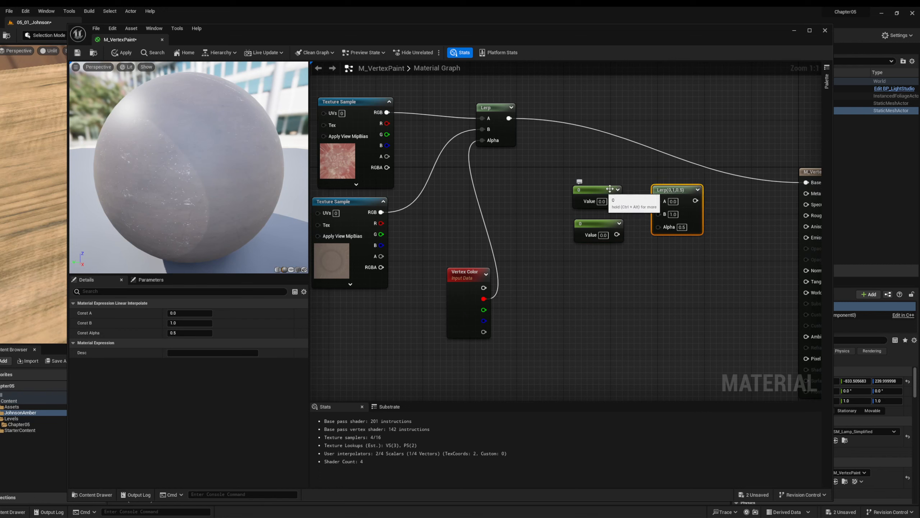
# Connect the upper constant to the new Lerp's A, set the lower constant to 1, and connect it to B.
pyautogui.moveTo(593, 191); pyautogui.dragTo(662, 202)
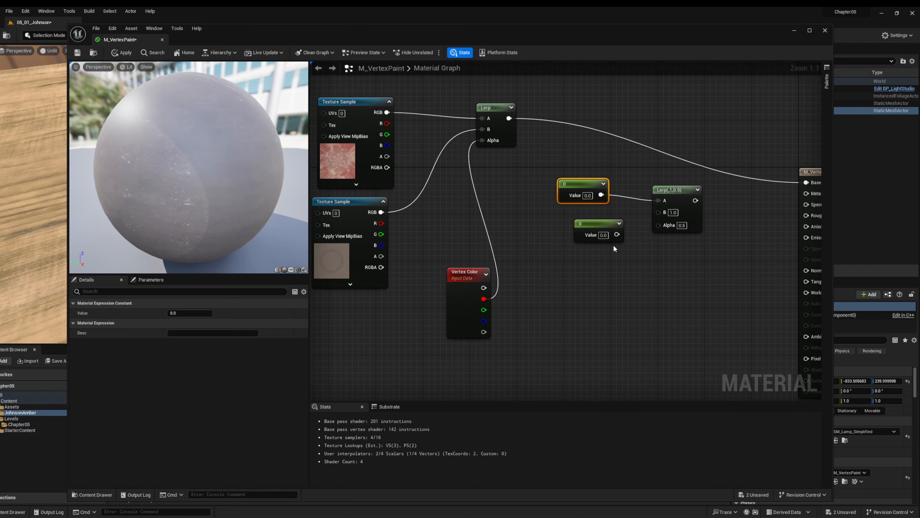
pyautogui.moveTo(596, 234); pyautogui.dragTo(580, 236)
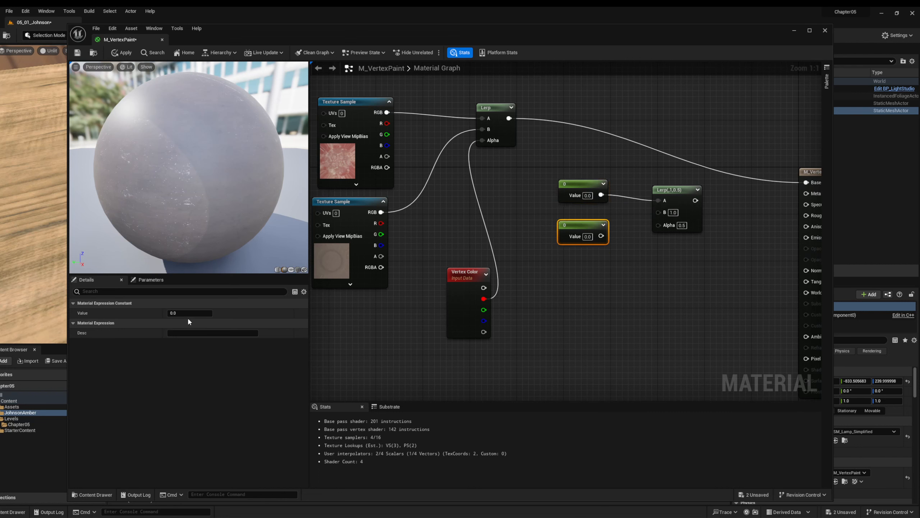
pyautogui.click(173, 313)
pyautogui.write('1')
pyautogui.press('Return')
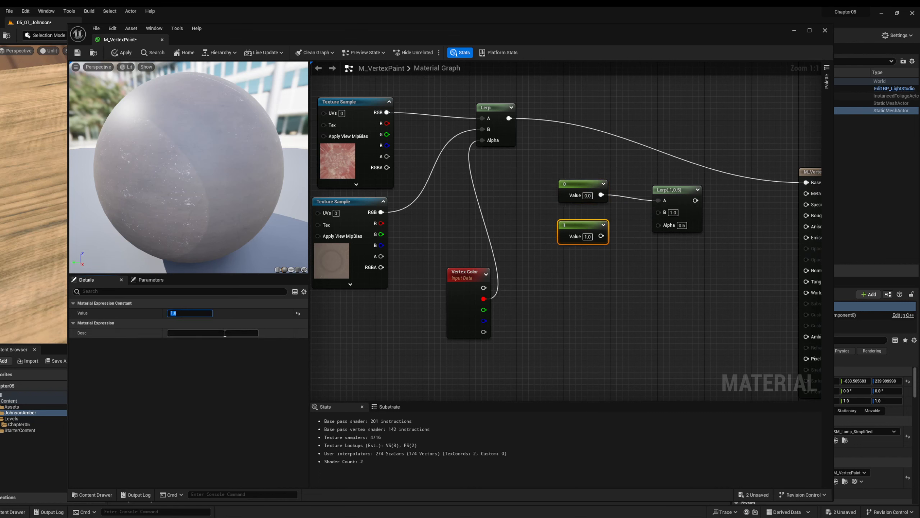
pyautogui.moveTo(601, 236); pyautogui.dragTo(658, 212)
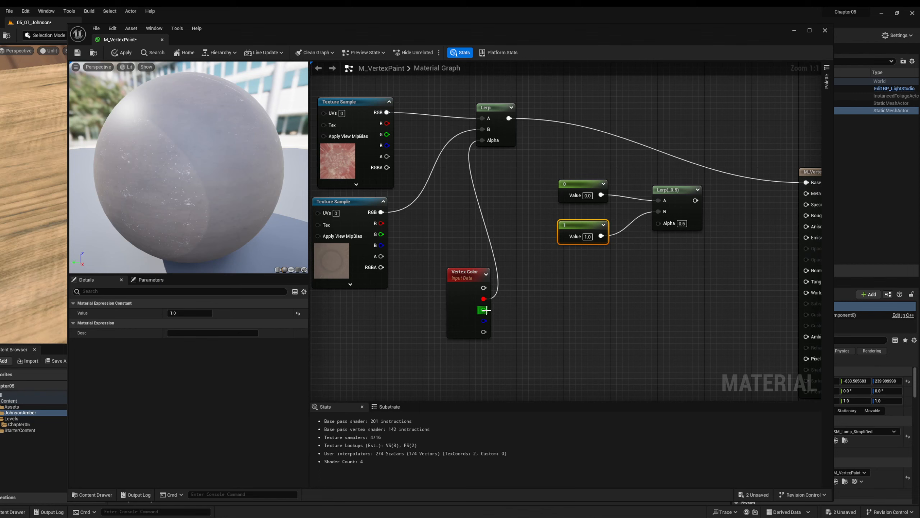
# Connect the Vertex Color red channel to the second Lerp's Alpha and that Lerp's output to Metallic.
pyautogui.moveTo(484, 299); pyautogui.dragTo(807, 193)
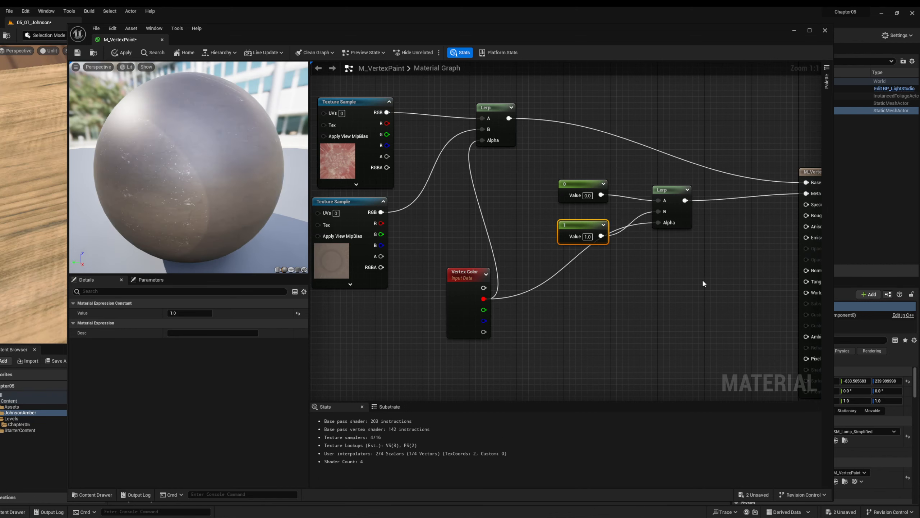
pyautogui.moveTo(702, 284); pyautogui.dragTo(657, 177, button='right')
pyautogui.moveTo(204, 178)
pyautogui.mouseDown()
pyautogui.moveTo(145, 178)
pyautogui.moveTo(222, 176)
pyautogui.mouseUp()
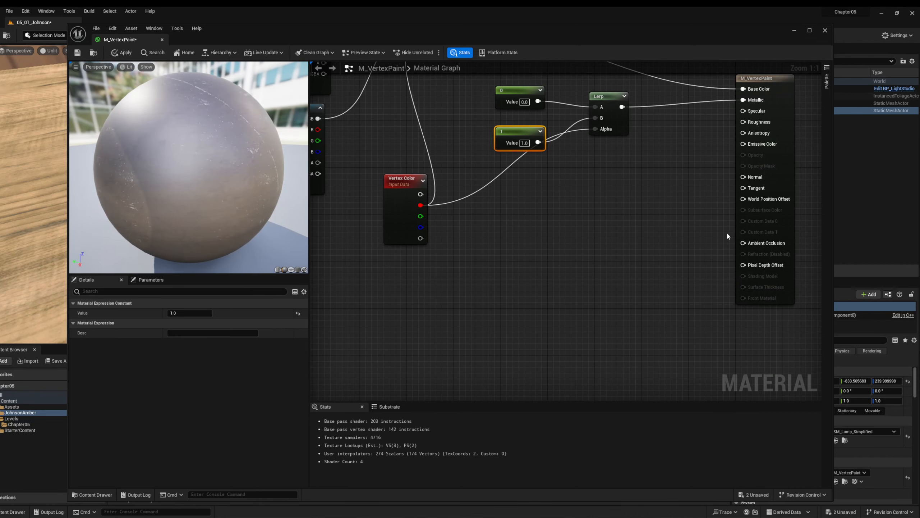
# Add two more Constant nodes and a third Lerp below, connecting the upper new constant to the Lerp's A.
pyautogui.moveTo(564, 201); pyautogui.dragTo(578, 237, button='right')
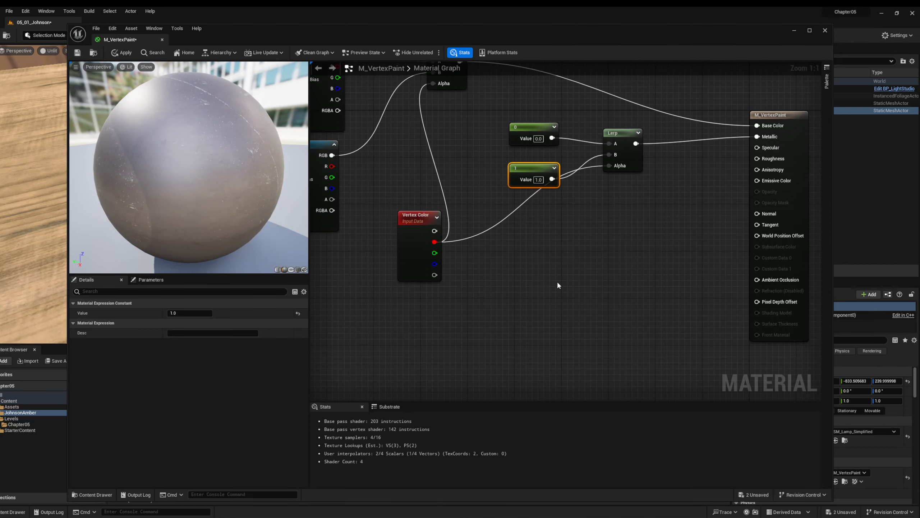
pyautogui.click(558, 262)
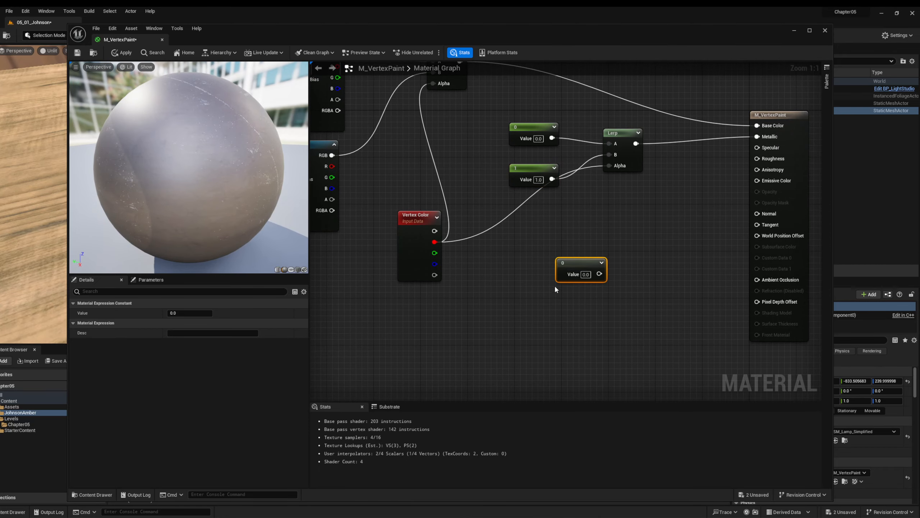
pyautogui.click(559, 296)
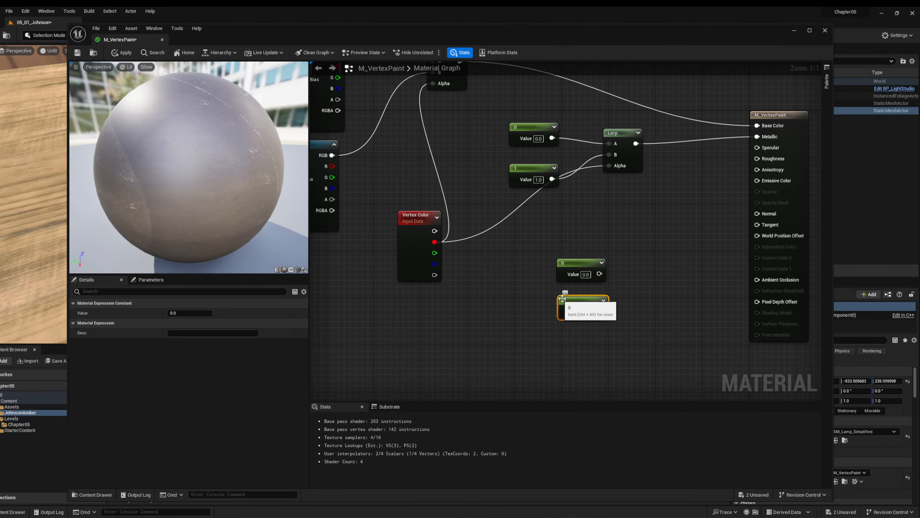
pyautogui.click(631, 256)
pyautogui.moveTo(600, 273); pyautogui.dragTo(636, 269)
# Set the two new constants to 0.5 and 0.25, and connect the 0.25 constant to the third Lerp's B.
pyautogui.click(586, 274)
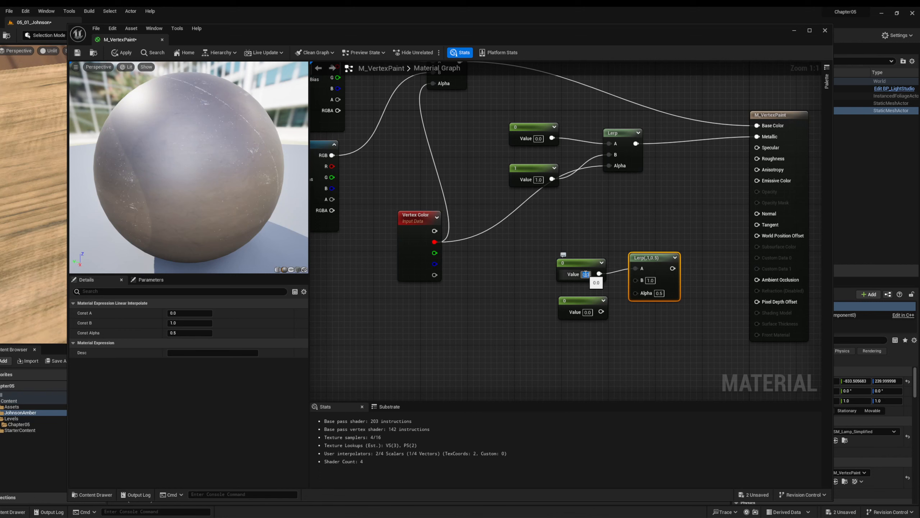
pyautogui.write('0.5')
pyautogui.press('Return')
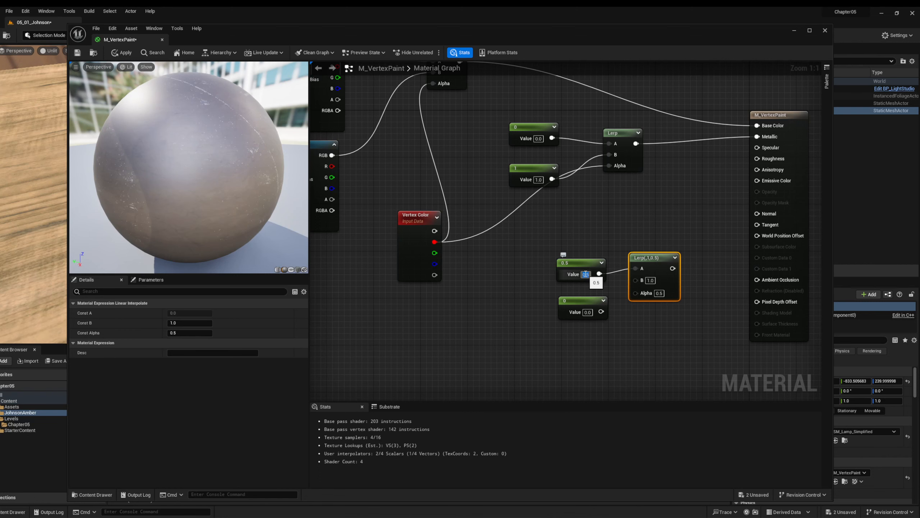
pyautogui.click(590, 311)
pyautogui.write('0.25')
pyautogui.press('Return')
pyautogui.moveTo(603, 311); pyautogui.dragTo(636, 279)
# Connect the Vertex Color red channel to the third Lerp's Alpha and that Lerp's output to Roughness.
pyautogui.moveTo(435, 242); pyautogui.dragTo(757, 159)
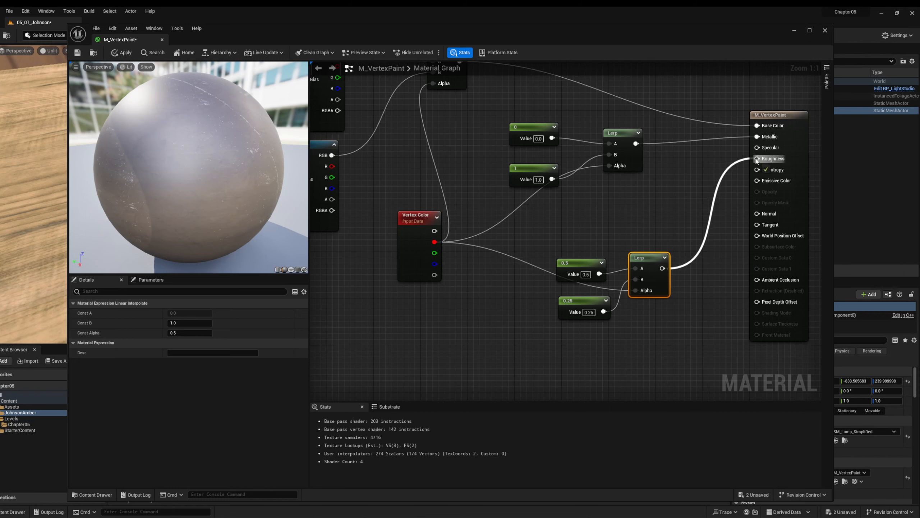
pyautogui.moveTo(254, 174); pyautogui.dragTo(170, 155)
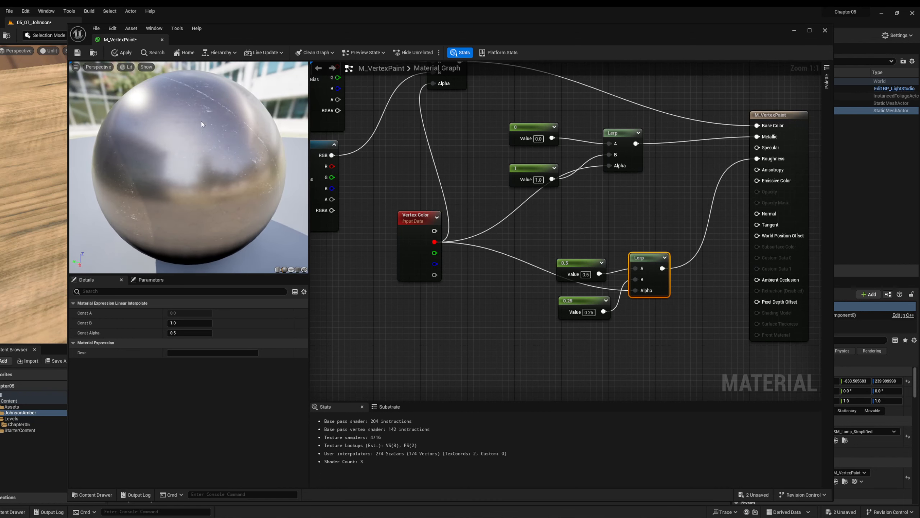
pyautogui.moveTo(174, 181); pyautogui.dragTo(174, 208, button='right')
pyautogui.moveTo(174, 180); pyautogui.dragTo(249, 173)
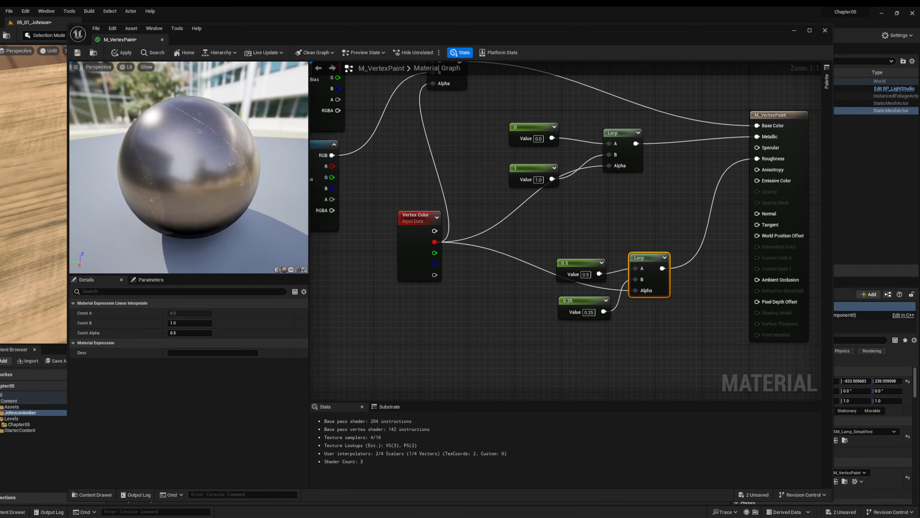
# Save the M_VertexPaint material and return to the level to view the lamp from another side.
pyautogui.click(78, 54)
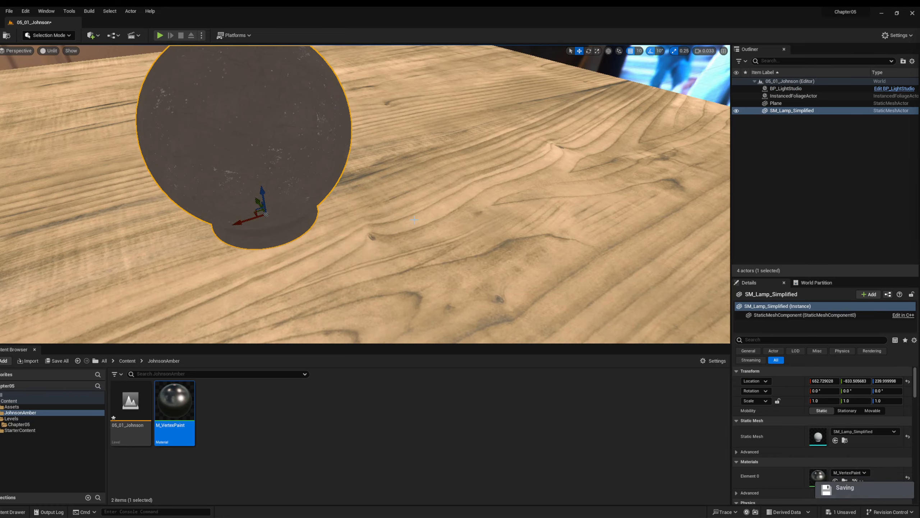
pyautogui.moveTo(400, 213); pyautogui.dragTo(435, 174, button='right')
pyautogui.press('s')
pyautogui.press('a')
pyautogui.press('w')
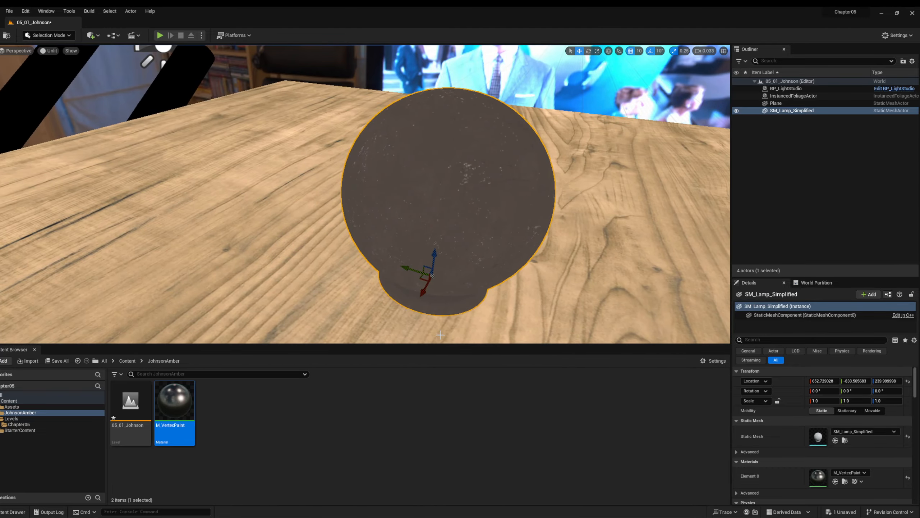
# Enlarge the viewport, switch to Mesh Paint mode with the lamp selected and activate the vertex color Paint tool.
pyautogui.moveTo(438, 344); pyautogui.dragTo(440, 429)
pyautogui.press('d')
pyautogui.moveTo(508, 328); pyautogui.dragTo(401, 338, button='right')
pyautogui.press('s')
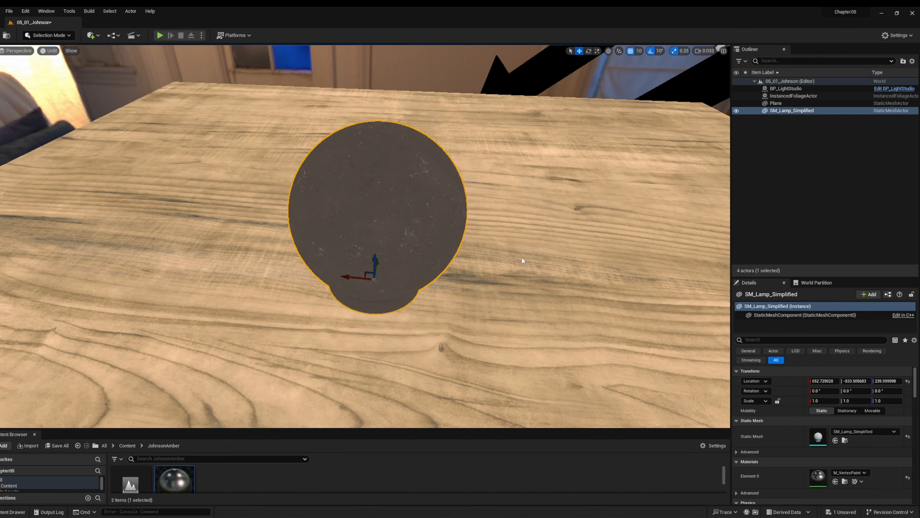
pyautogui.moveTo(409, 228); pyautogui.dragTo(431, 200, button='right')
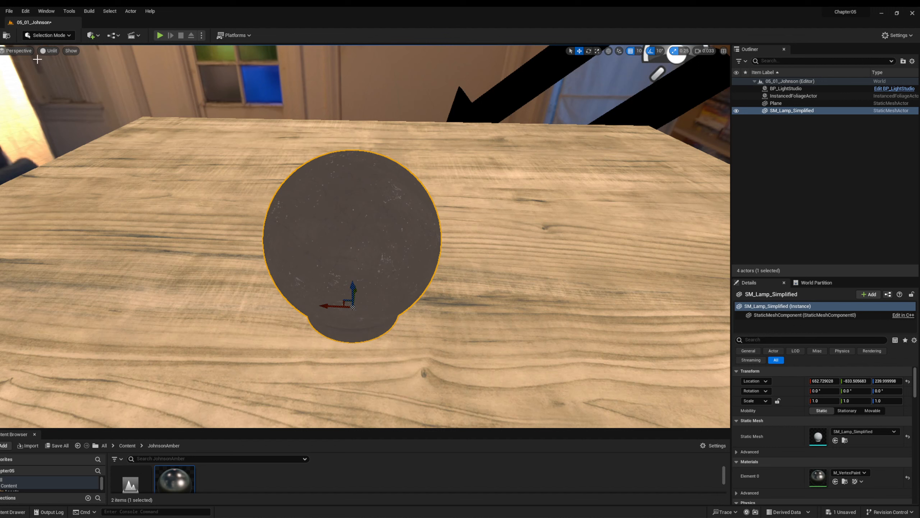
pyautogui.click(59, 36)
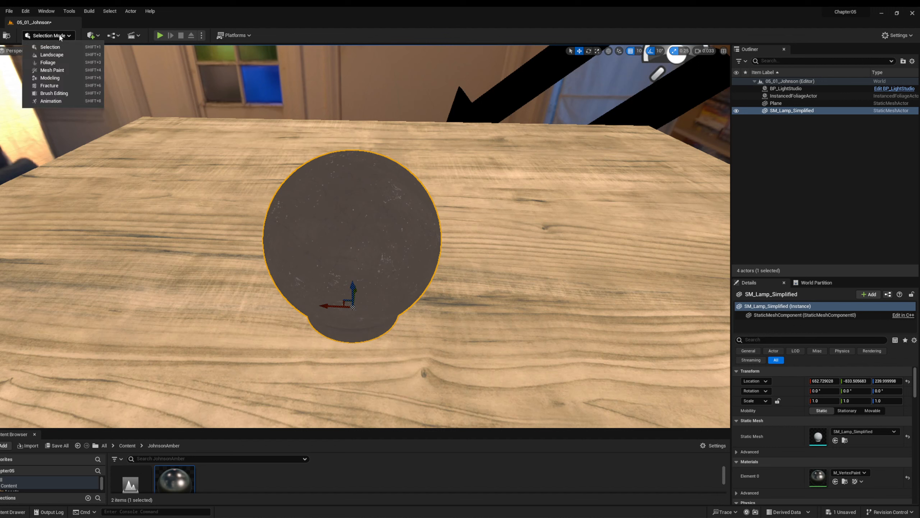
pyautogui.click(46, 69)
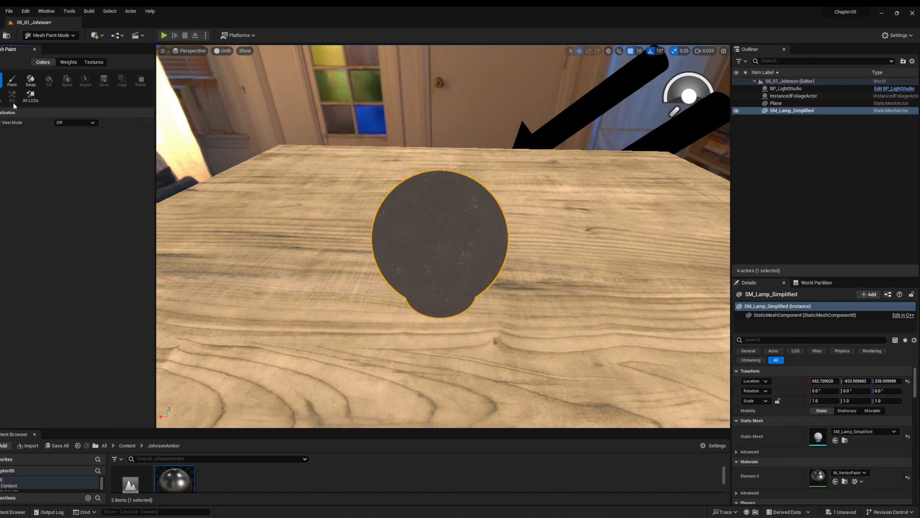
pyautogui.click(11, 81)
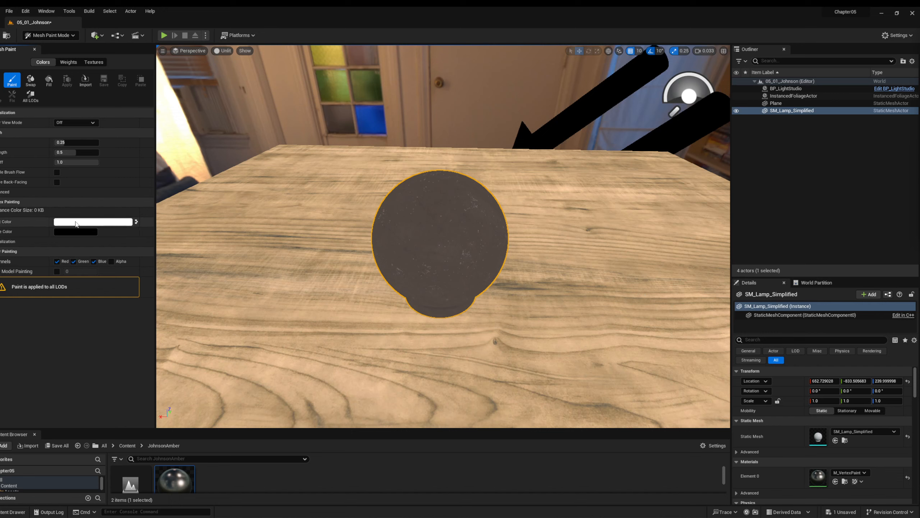
# Set the paint color to pure red with R 1, G 0 and B 0.
pyautogui.click(75, 222)
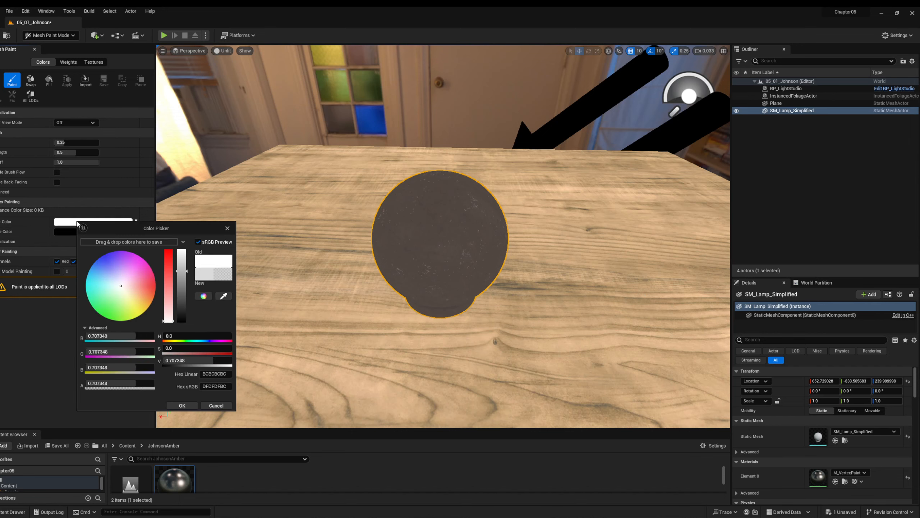
pyautogui.click(102, 341)
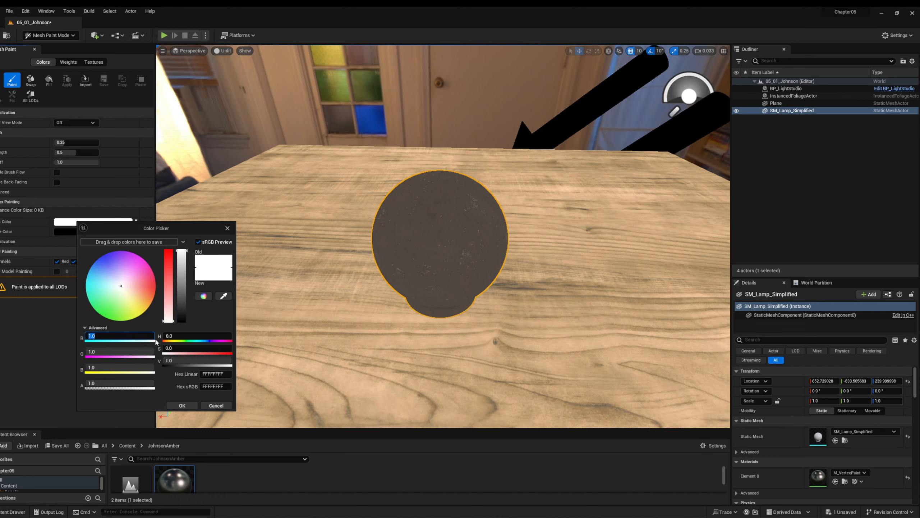
pyautogui.write('1')
pyautogui.press('Tab')
pyautogui.write('0')
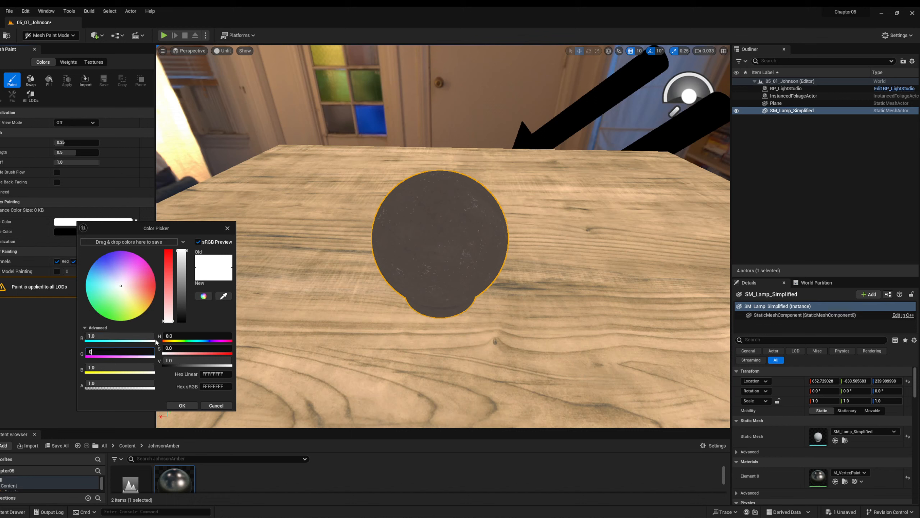
pyautogui.press('Tab')
pyautogui.write('0')
pyautogui.press('Return')
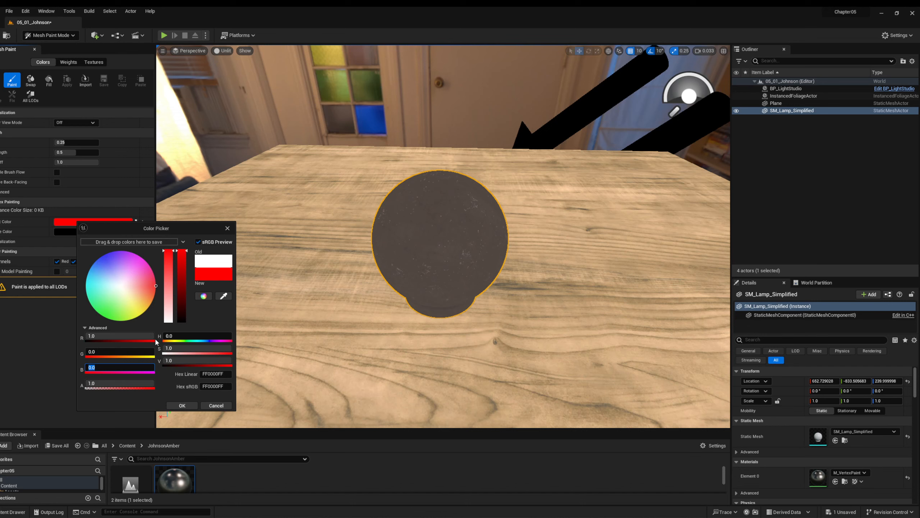
pyautogui.click(226, 228)
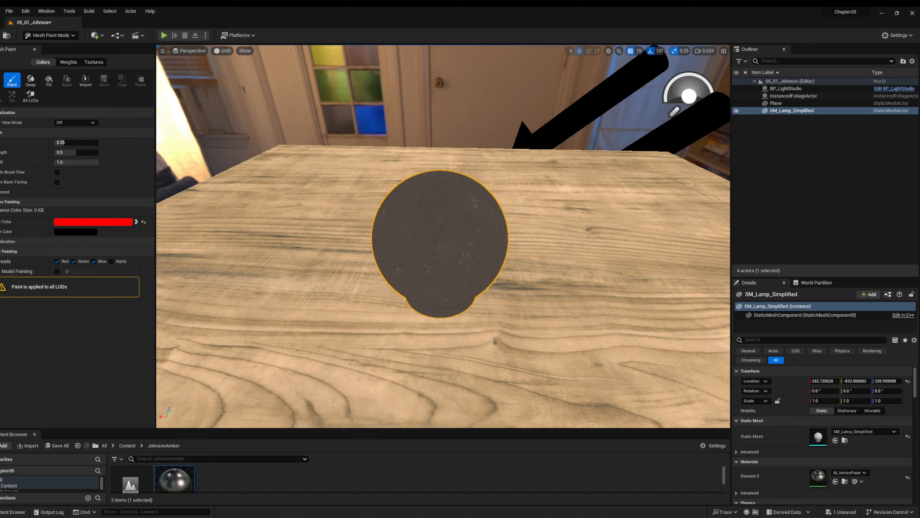
# Expand the paint visualization settings and set the color view mode to RGB Channels.
pyautogui.click(15, 241)
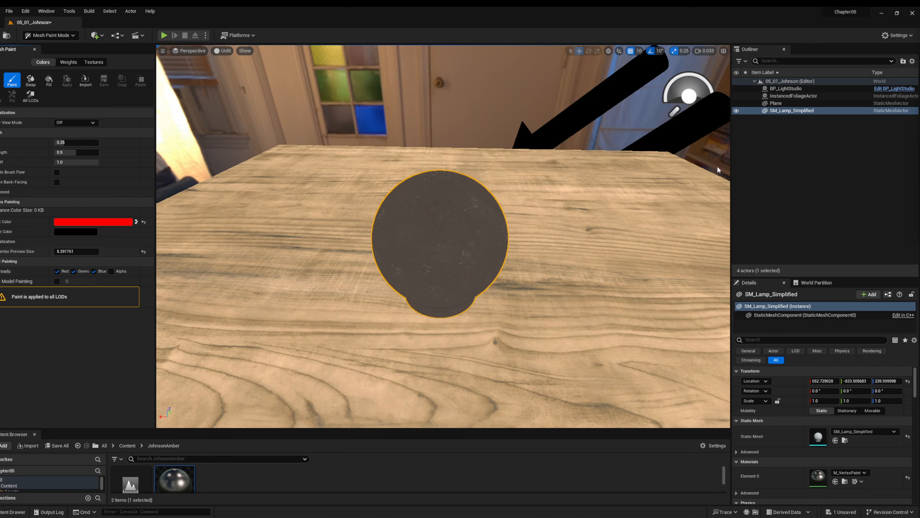
pyautogui.click(76, 123)
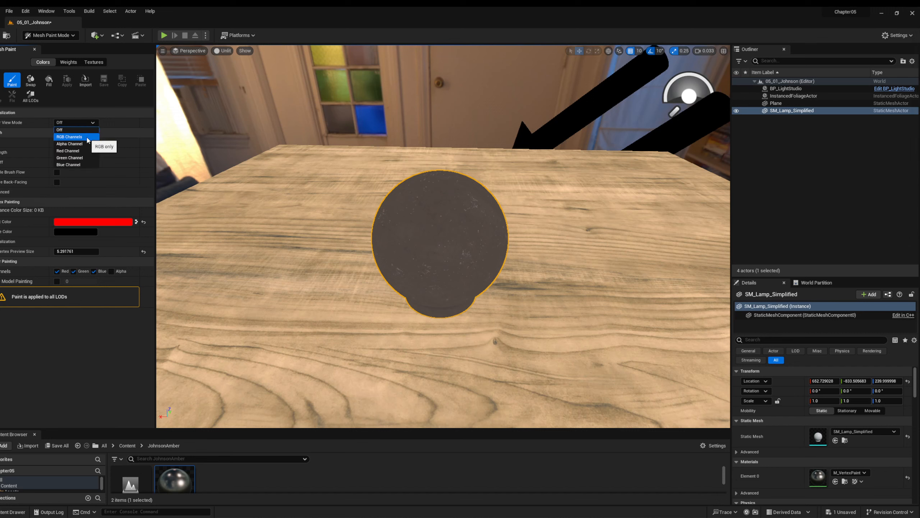
pyautogui.click(73, 136)
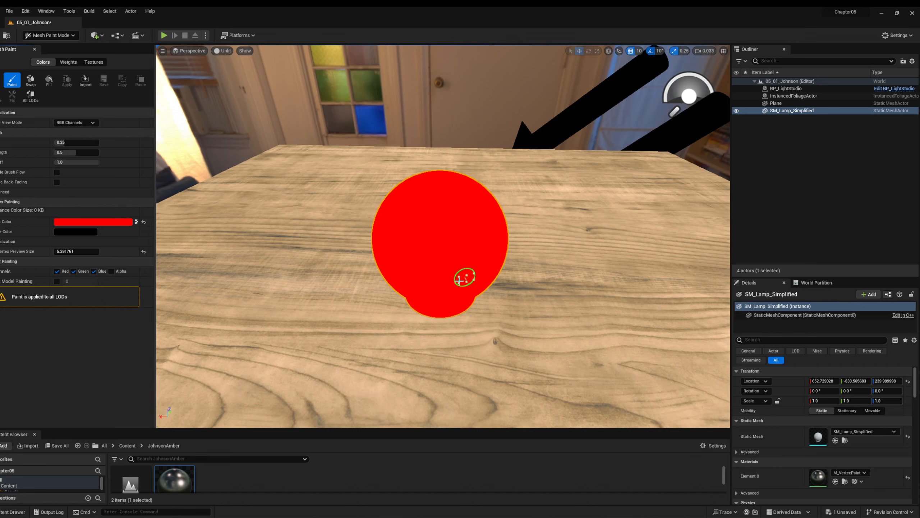
# Change the paint color to black and paint a first patch on the upper part of the lamp's globe.
pyautogui.keyDown('alt'); pyautogui.moveTo(483, 264); pyautogui.dragTo(420, 281); pyautogui.keyUp('alt')
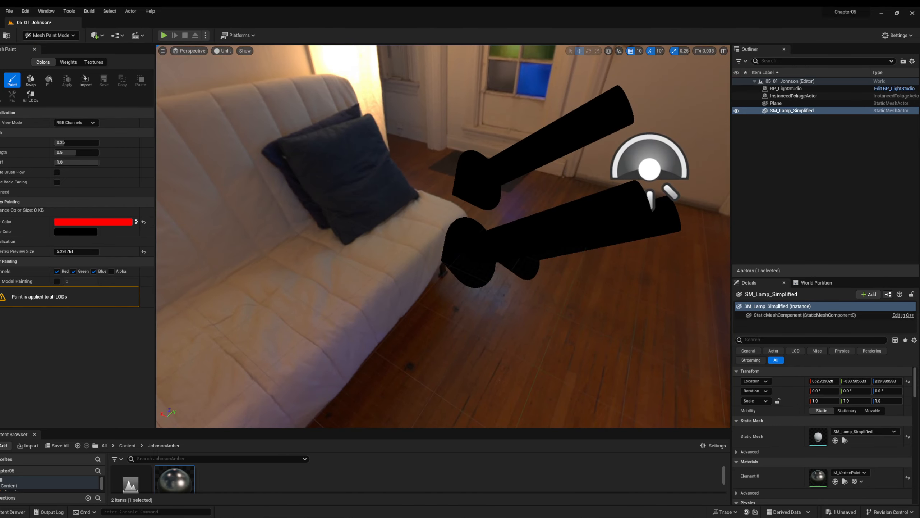
pyautogui.scroll(-5, 644, 215)
pyautogui.moveTo(512, 238); pyautogui.dragTo(451, 245, button='right')
pyautogui.press('w')
pyautogui.moveTo(551, 224)
pyautogui.mouseDown(button='right')
pyautogui.moveTo(511, 224)
pyautogui.moveTo(543, 210)
pyautogui.mouseUp(button='right')
pyautogui.press('f')
pyautogui.scroll(-5, 532, 224)
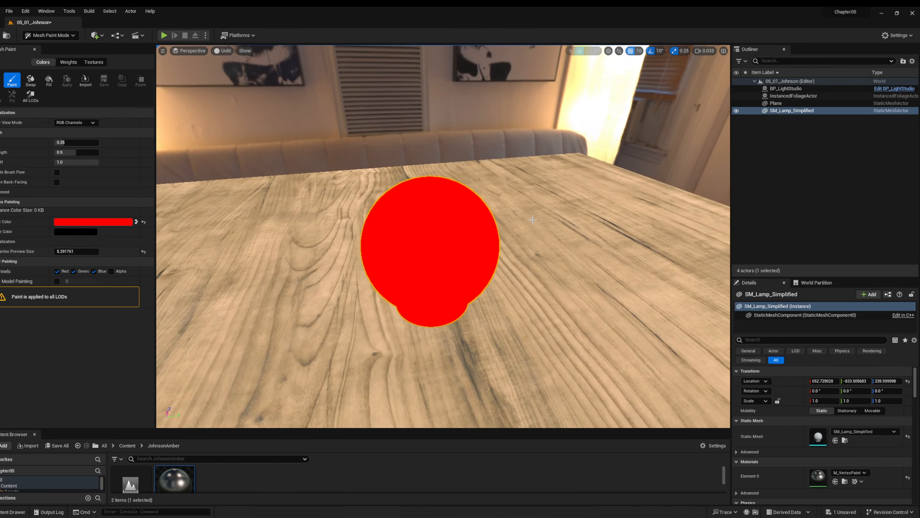
pyautogui.click(118, 222)
pyautogui.moveTo(223, 254); pyautogui.dragTo(223, 324)
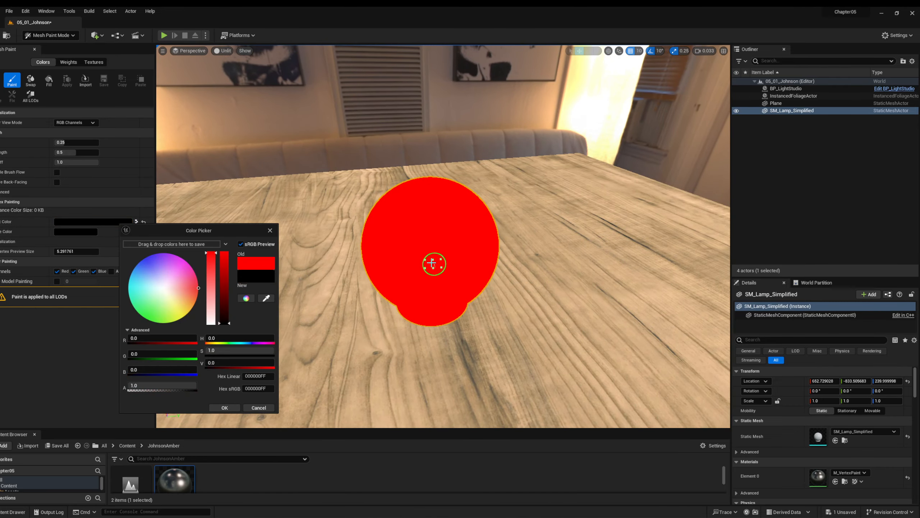
pyautogui.moveTo(432, 263)
pyautogui.mouseDown()
pyautogui.moveTo(401, 249)
pyautogui.moveTo(435, 222)
pyautogui.moveTo(455, 239)
pyautogui.moveTo(398, 238)
pyautogui.moveTo(410, 229)
pyautogui.moveTo(413, 241)
pyautogui.moveTo(382, 206)
pyautogui.moveTo(419, 213)
pyautogui.mouseUp()
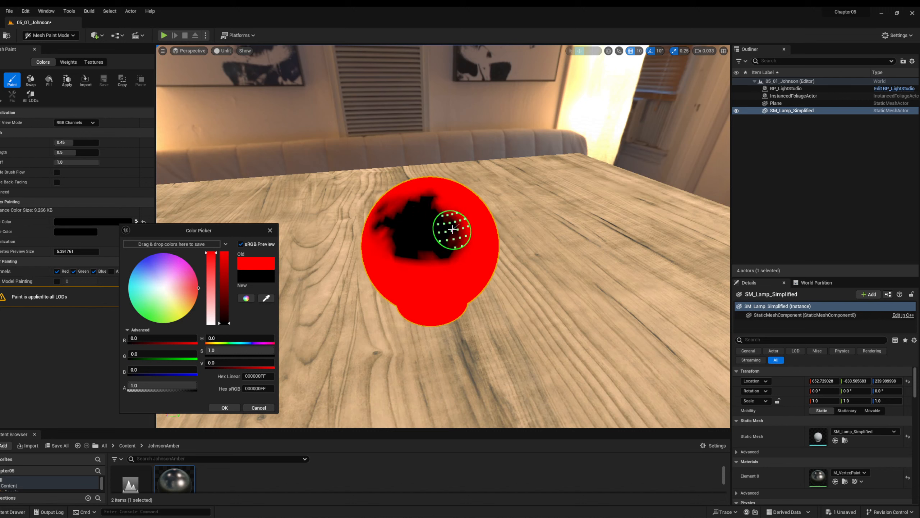
# Increase the brush size to 0.8 and the brush strength to about 0.85.
pyautogui.press(']')
pyautogui.press(']')
pyautogui.press(']')
pyautogui.press(']')
pyautogui.press(']')
pyautogui.press(']')
pyautogui.press(']')
pyautogui.press(']')
pyautogui.press(']')
pyautogui.press(']')
pyautogui.press(']')
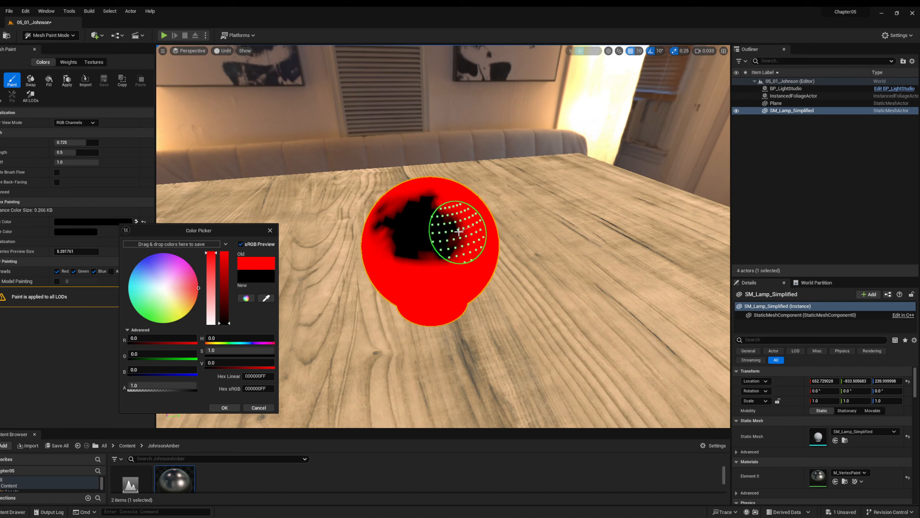
pyautogui.moveTo(78, 153); pyautogui.dragTo(92, 152)
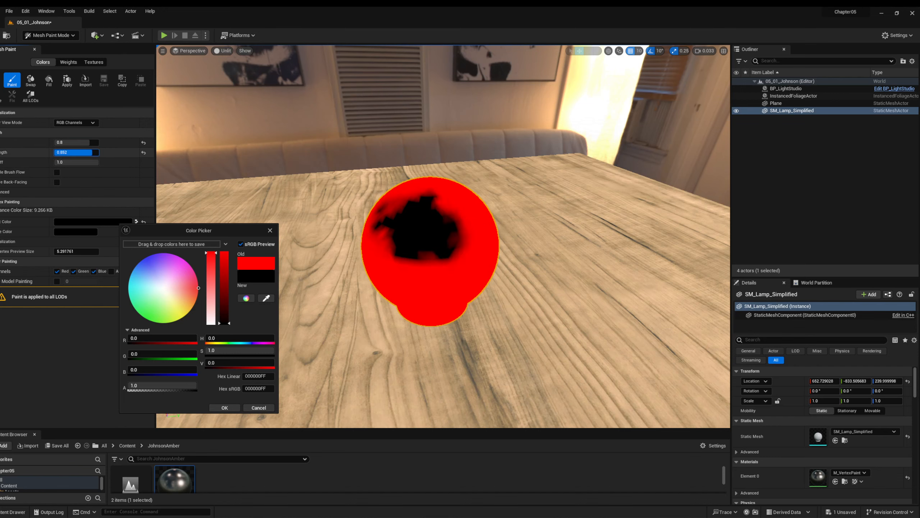
# Paint the upper part of the lamp's globe black and set the color view mode to Off.
pyautogui.moveTo(396, 246)
pyautogui.mouseDown()
pyautogui.moveTo(462, 247)
pyautogui.moveTo(481, 226)
pyautogui.moveTo(437, 187)
pyautogui.moveTo(455, 267)
pyautogui.moveTo(572, 270)
pyautogui.mouseUp()
pyautogui.moveTo(385, 247); pyautogui.dragTo(475, 264, button='right')
pyautogui.moveTo(385, 247)
pyautogui.mouseDown()
pyautogui.moveTo(468, 243)
pyautogui.moveTo(421, 145)
pyautogui.moveTo(415, 254)
pyautogui.moveTo(529, 250)
pyautogui.moveTo(503, 154)
pyautogui.moveTo(431, 230)
pyautogui.moveTo(535, 235)
pyautogui.moveTo(421, 257)
pyautogui.moveTo(406, 286)
pyautogui.mouseUp()
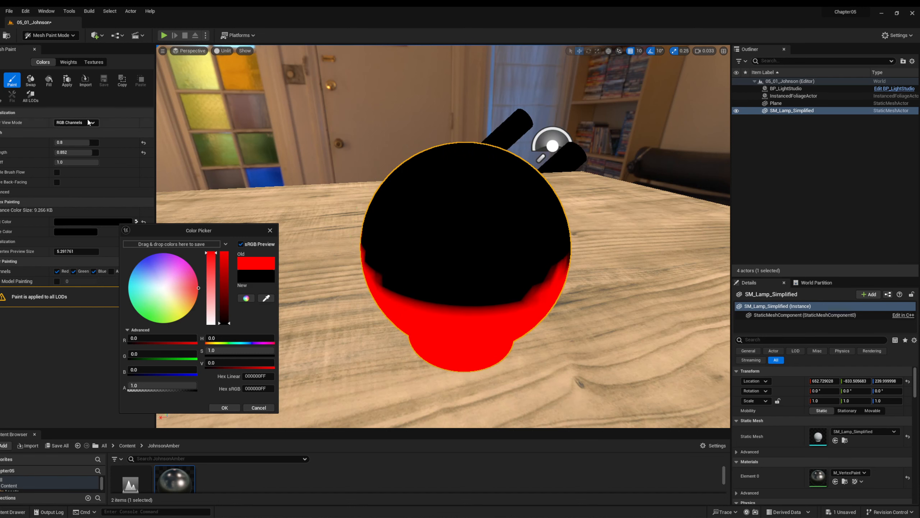
pyautogui.click(57, 123)
pyautogui.click(91, 130)
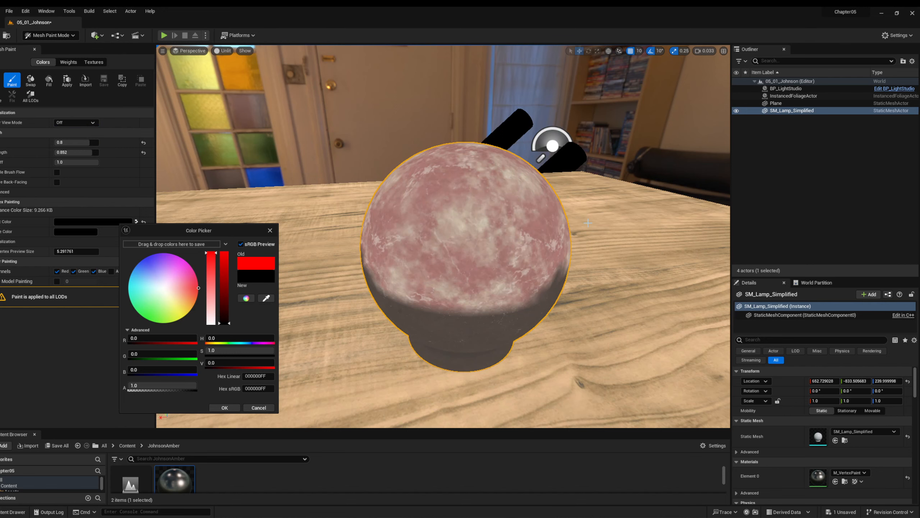
# Paint the remaining areas of the lamp's globe black from all sides, leaving the base unpainted.
pyautogui.moveTo(522, 286)
pyautogui.mouseDown()
pyautogui.moveTo(462, 298)
pyautogui.moveTo(441, 329)
pyautogui.moveTo(391, 288)
pyautogui.moveTo(423, 281)
pyautogui.moveTo(506, 292)
pyautogui.moveTo(511, 276)
pyautogui.moveTo(424, 298)
pyautogui.moveTo(476, 281)
pyautogui.moveTo(551, 285)
pyautogui.moveTo(427, 254)
pyautogui.mouseUp()
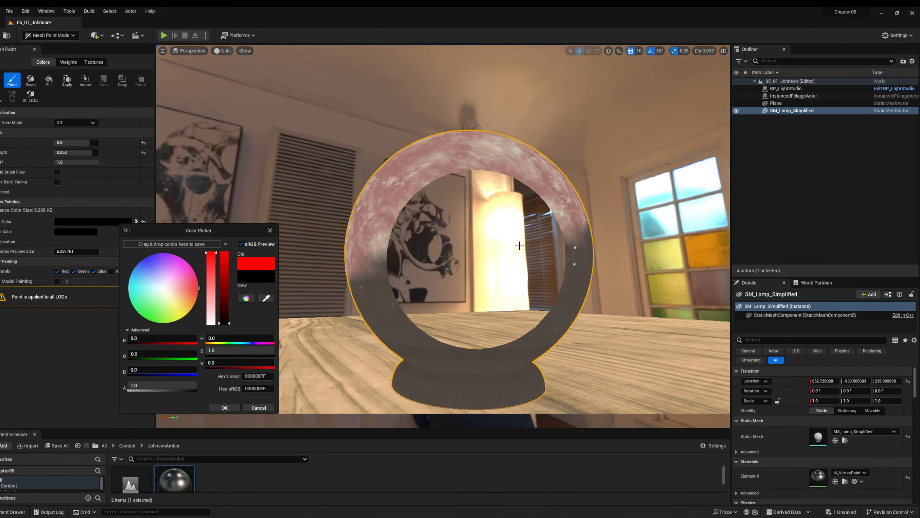
pyautogui.scroll(-10, 519, 246)
pyautogui.press('f')
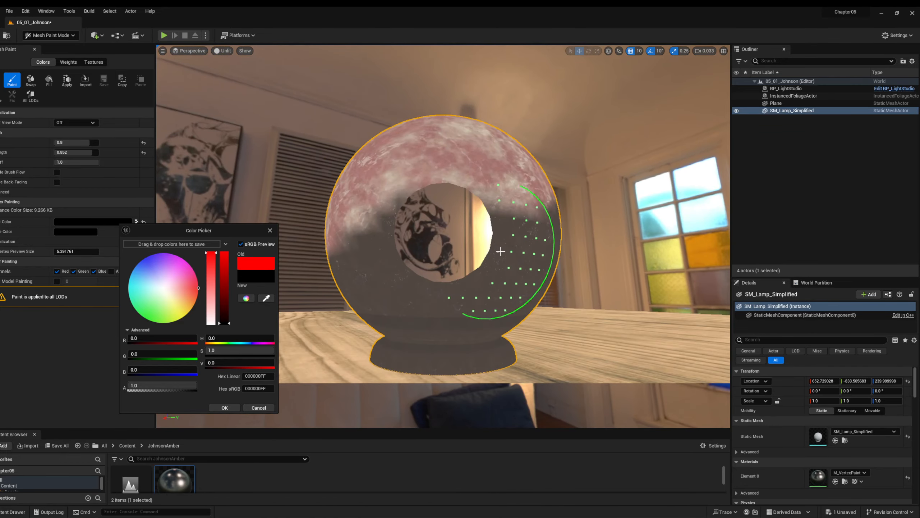
pyautogui.moveTo(500, 251); pyautogui.dragTo(467, 283, button='right')
pyautogui.moveTo(581, 179)
pyautogui.mouseDown(button='right')
pyautogui.moveTo(391, 188)
pyautogui.moveTo(458, 177)
pyautogui.moveTo(507, 203)
pyautogui.mouseUp(button='right')
pyautogui.click(478, 212)
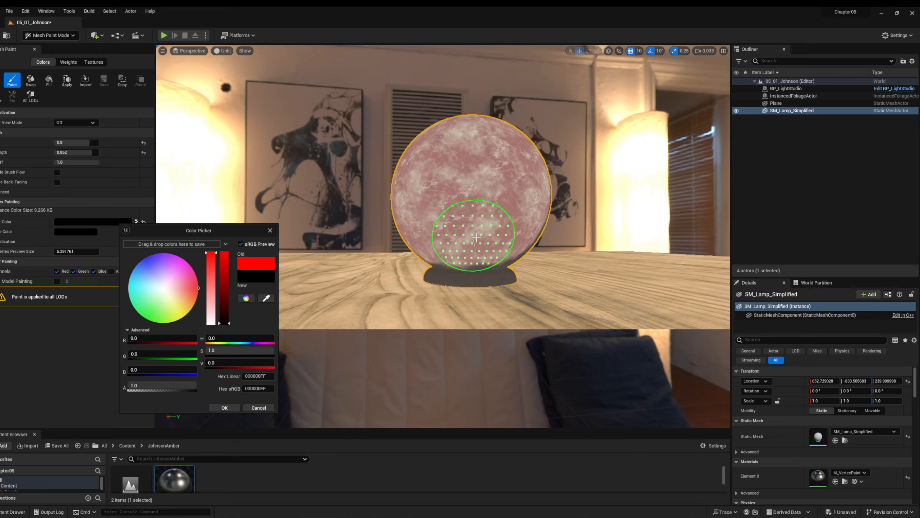
pyautogui.moveTo(527, 224)
pyautogui.mouseDown(button='right')
pyautogui.moveTo(442, 217)
pyautogui.moveTo(612, 218)
pyautogui.moveTo(565, 217)
pyautogui.moveTo(543, 196)
pyautogui.mouseUp(button='right')
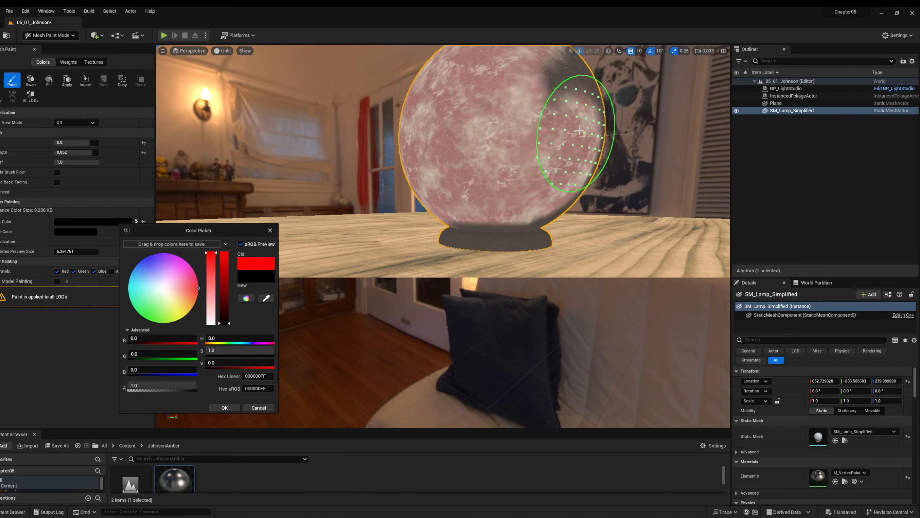
pyautogui.scroll(-5, 512, 152)
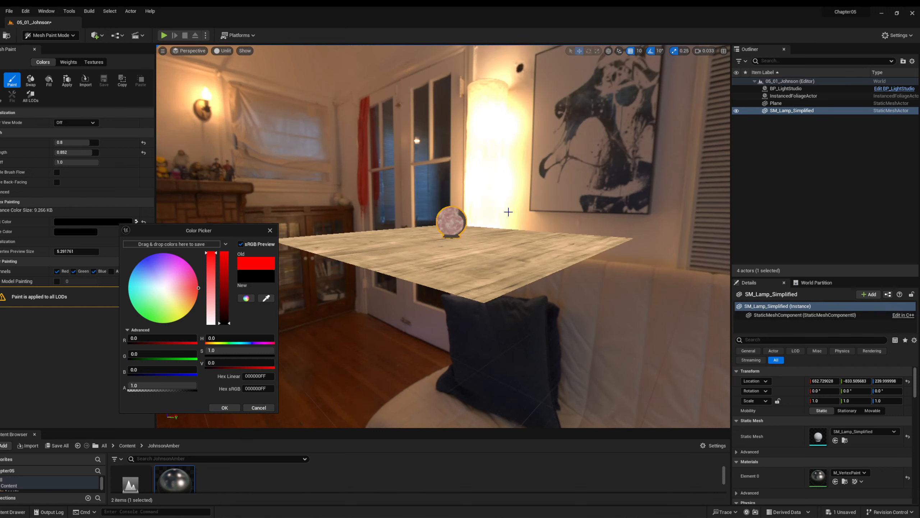
pyautogui.moveTo(509, 212)
pyautogui.mouseDown(button='right')
pyautogui.moveTo(533, 211)
pyautogui.moveTo(340, 228)
pyautogui.moveTo(470, 196)
pyautogui.mouseUp(button='right')
pyautogui.moveTo(582, 167)
pyautogui.mouseDown()
pyautogui.moveTo(441, 154)
pyautogui.moveTo(500, 109)
pyautogui.mouseUp()
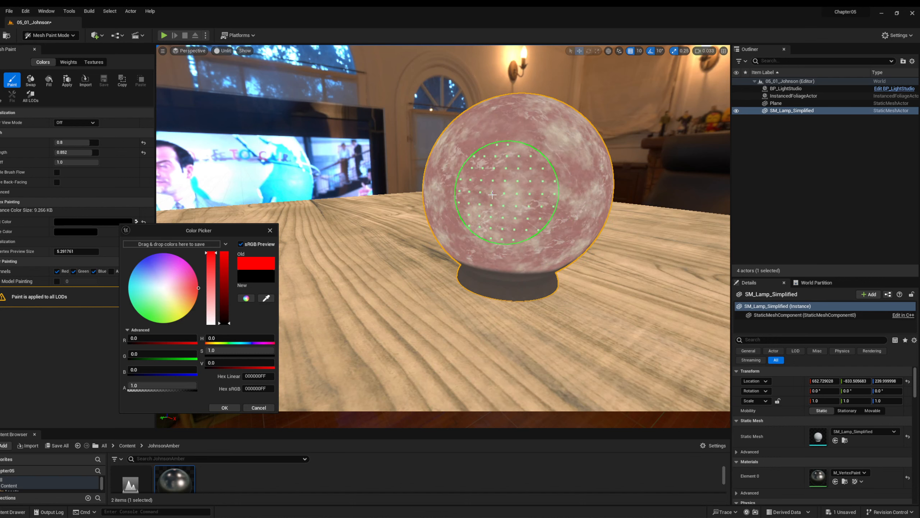
pyautogui.moveTo(594, 207)
pyautogui.mouseDown(button='right')
pyautogui.moveTo(425, 278)
pyautogui.moveTo(386, 185)
pyautogui.moveTo(332, 202)
pyautogui.moveTo(297, 254)
pyautogui.moveTo(468, 213)
pyautogui.moveTo(564, 265)
pyautogui.mouseUp(button='right')
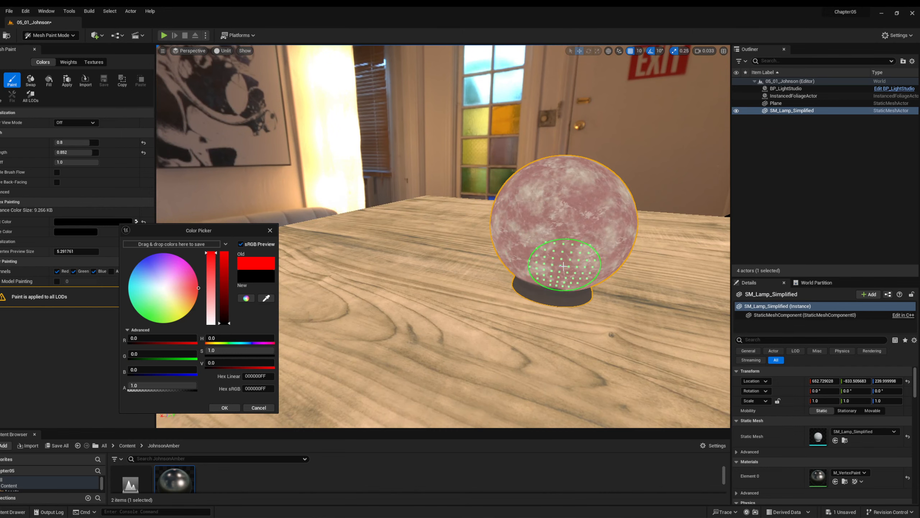
pyautogui.moveTo(525, 263)
pyautogui.mouseDown(button='right')
pyautogui.moveTo(576, 288)
pyautogui.moveTo(360, 298)
pyautogui.moveTo(546, 214)
pyautogui.moveTo(524, 205)
pyautogui.moveTo(442, 257)
pyautogui.mouseUp(button='right')
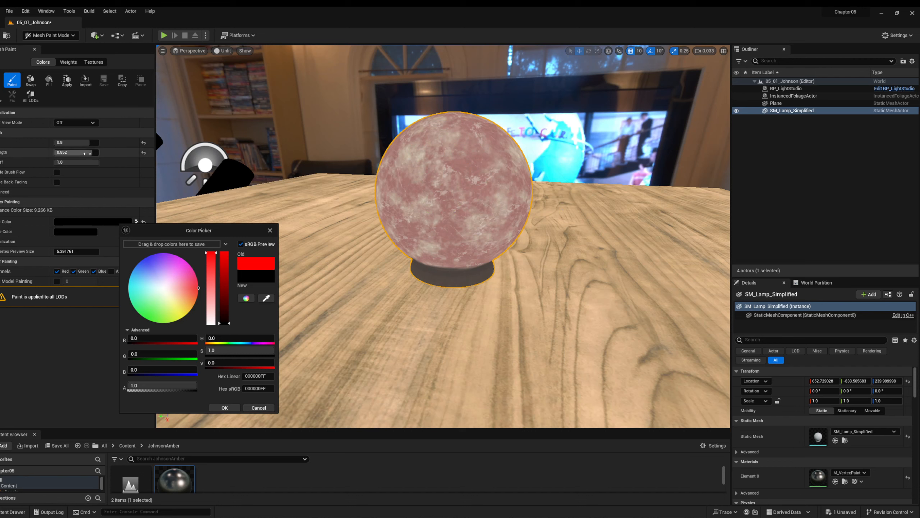
# Close the color picker and switch from Mesh Paint mode back to Selection mode.
pyautogui.click(271, 231)
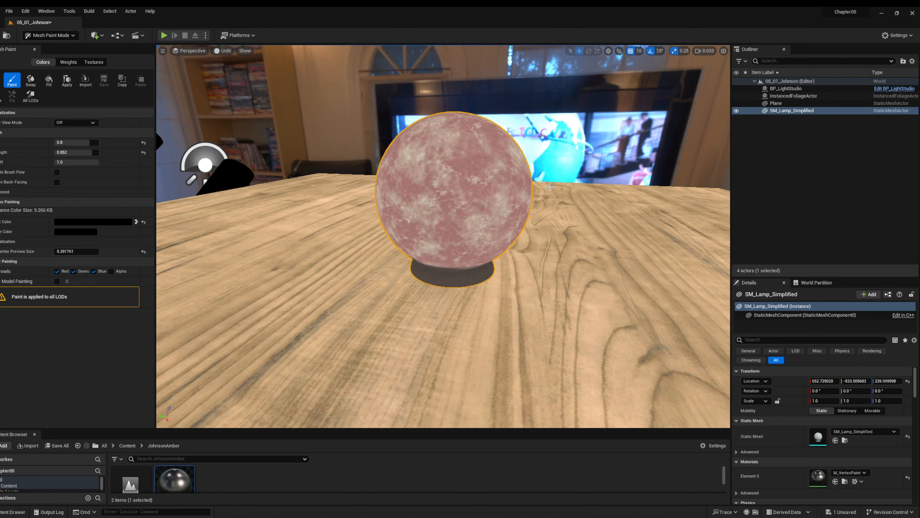
pyautogui.press('d')
pyautogui.moveTo(453, 203)
pyautogui.mouseDown(button='right')
pyautogui.moveTo(417, 225)
pyautogui.moveTo(319, 226)
pyautogui.moveTo(352, 227)
pyautogui.mouseUp(button='right')
pyautogui.press('s')
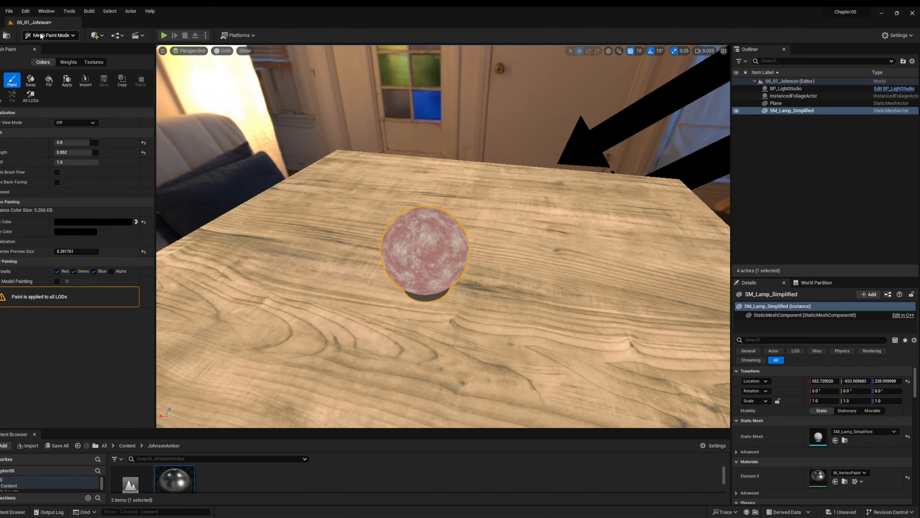
pyautogui.click(62, 36)
pyautogui.click(59, 46)
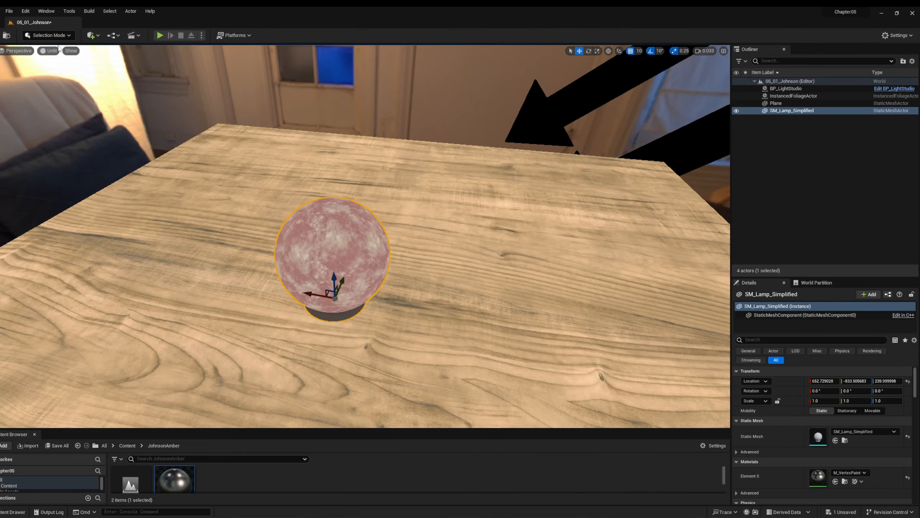
# Switch the viewport to the Lit view mode and inspect the painted lamp from several sides.
pyautogui.press('a')
pyautogui.moveTo(336, 210); pyautogui.dragTo(506, 229, button='right')
pyautogui.press('s')
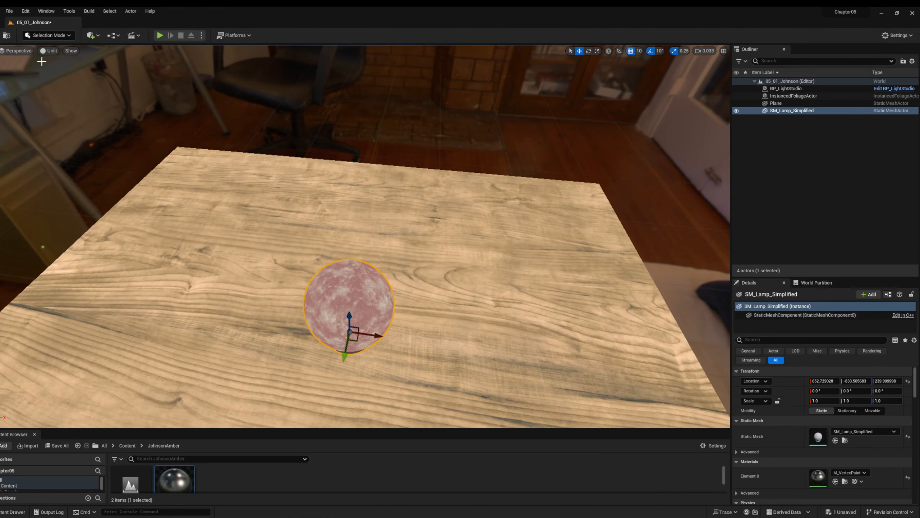
pyautogui.click(50, 54)
pyautogui.click(44, 73)
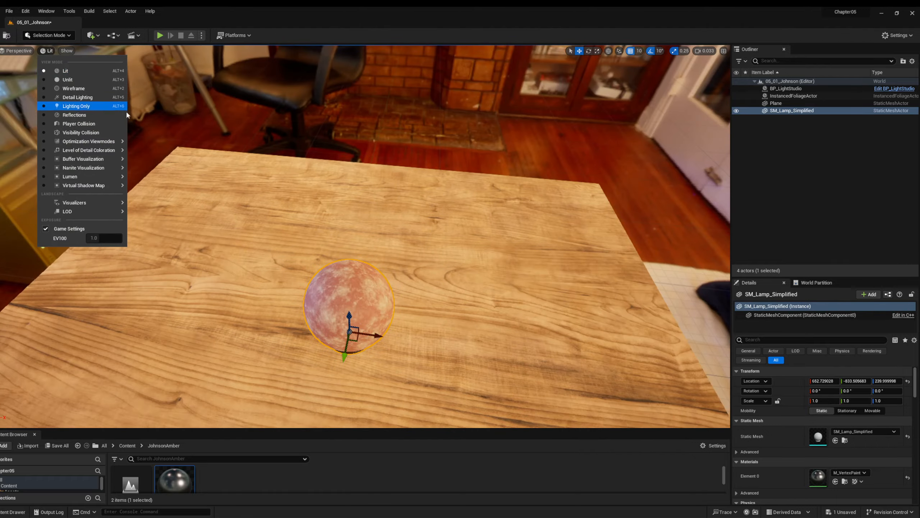
pyautogui.moveTo(289, 196); pyautogui.dragTo(384, 275, button='right')
pyautogui.press('d')
pyautogui.press('s')
pyautogui.press('a')
pyautogui.moveTo(430, 303); pyautogui.dragTo(432, 305, button='right')
pyautogui.press('w')
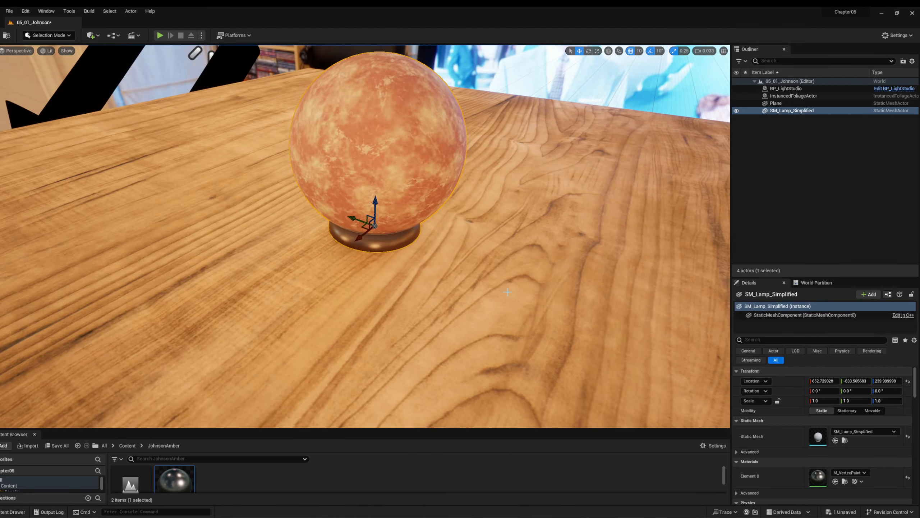
pyautogui.moveTo(507, 292); pyautogui.dragTo(273, 220, button='right')
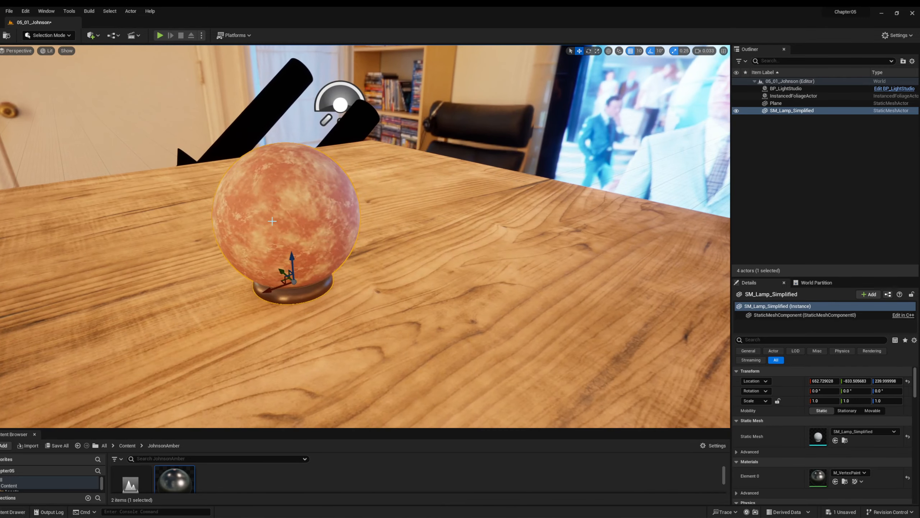